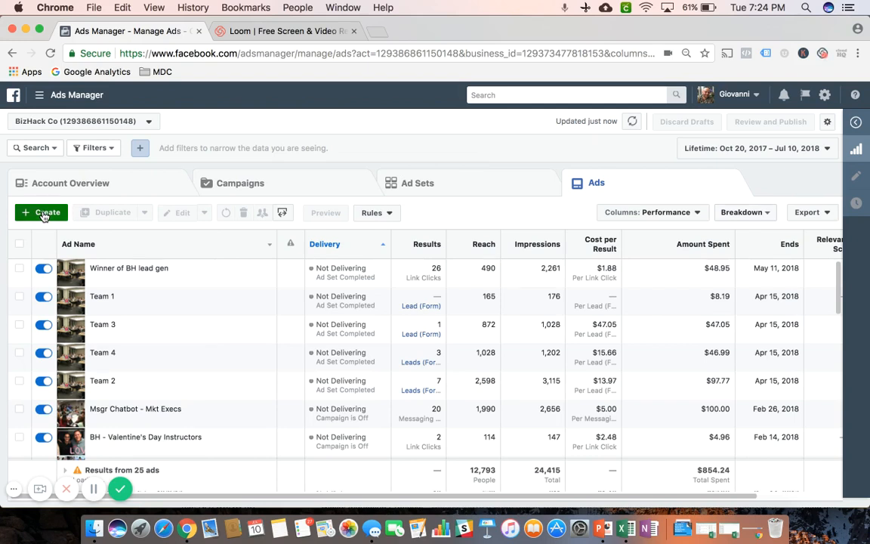
Start a new ad campaign with guided creation, discarding the previously saved draft and starting over.
{"action": "left_click", "coordinate": [44, 214]}
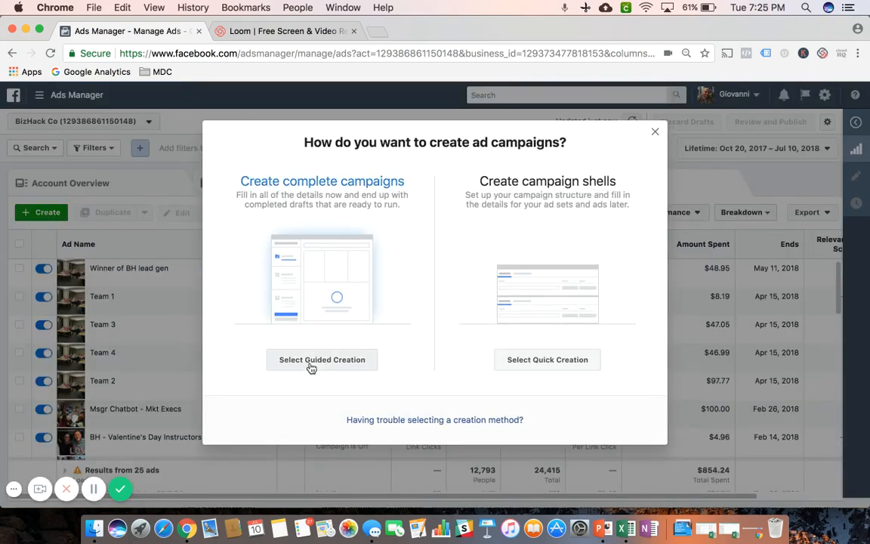
{"action": "left_click", "coordinate": [310, 365]}
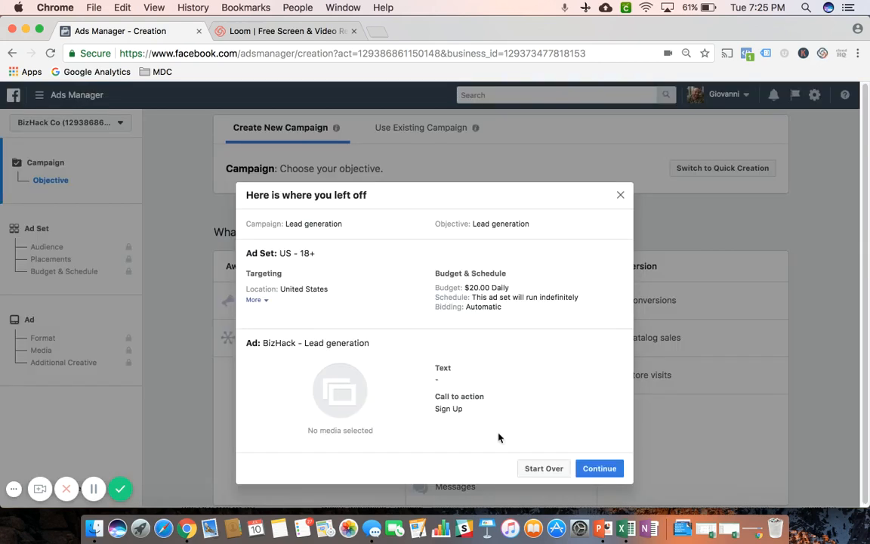
{"action": "left_click", "coordinate": [535, 469]}
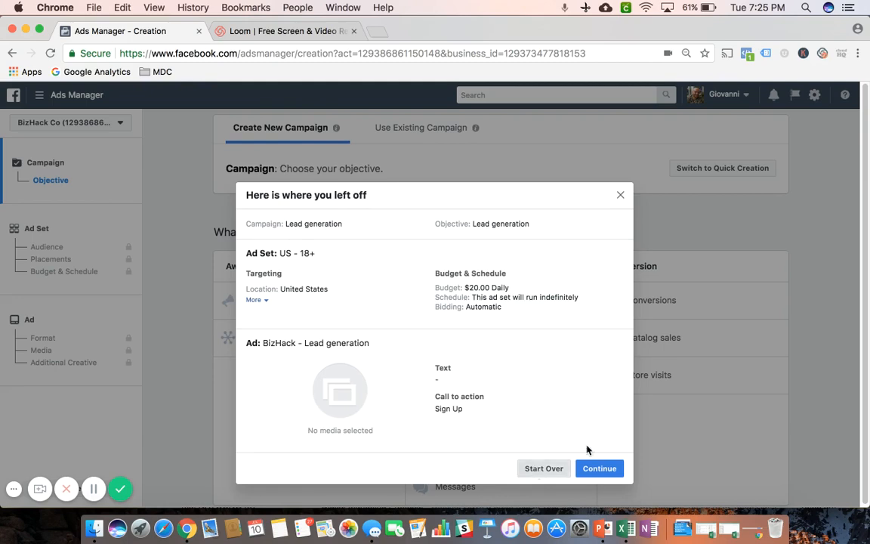
Choose Brand awareness as the marketing objective and look over its campaign options.
{"action": "scroll", "coordinate": [815, 251], "scroll_direction": "down", "scroll_amount": 1}
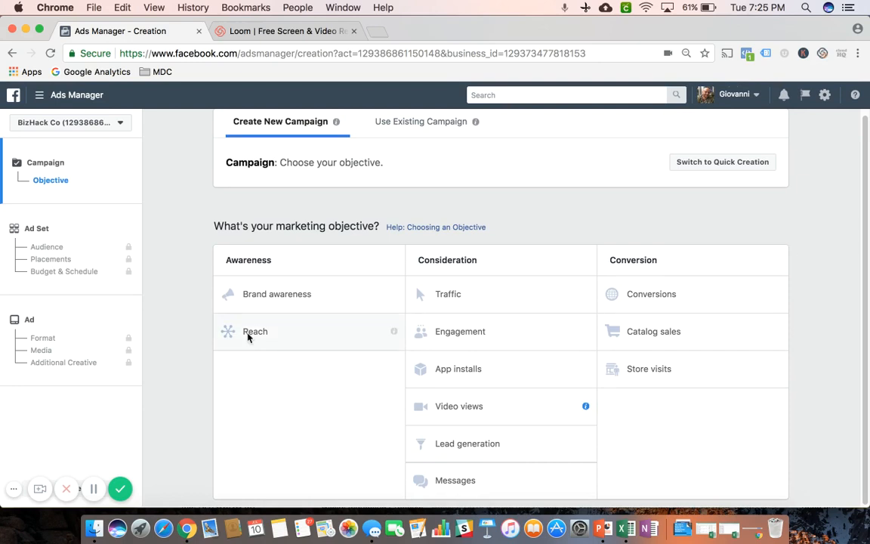
{"action": "left_click", "coordinate": [307, 295]}
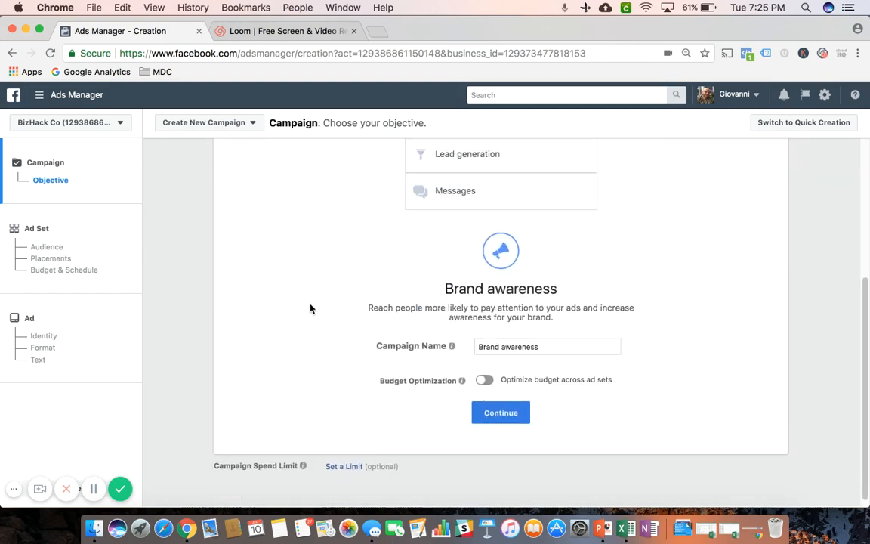
{"action": "scroll", "coordinate": [310, 308], "scroll_direction": "up", "scroll_amount": 5}
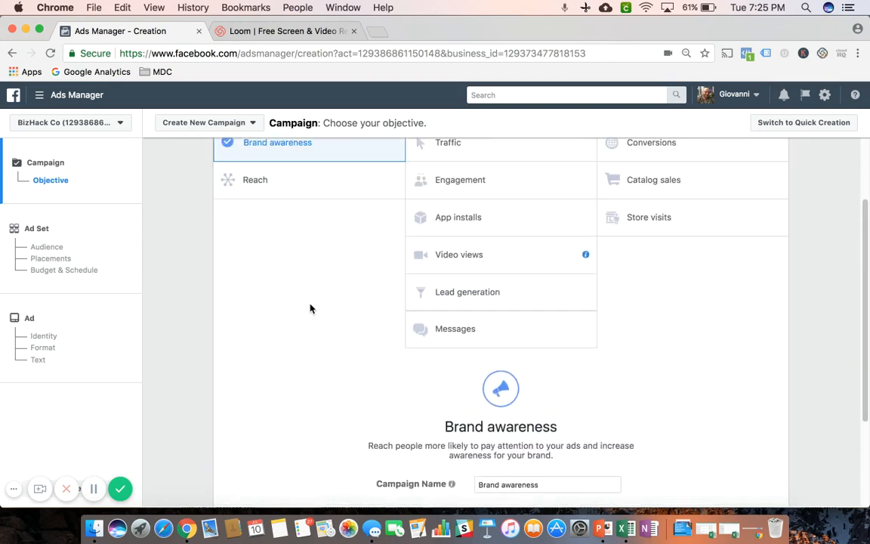
{"action": "scroll", "coordinate": [309, 308], "scroll_direction": "up", "scroll_amount": 4}
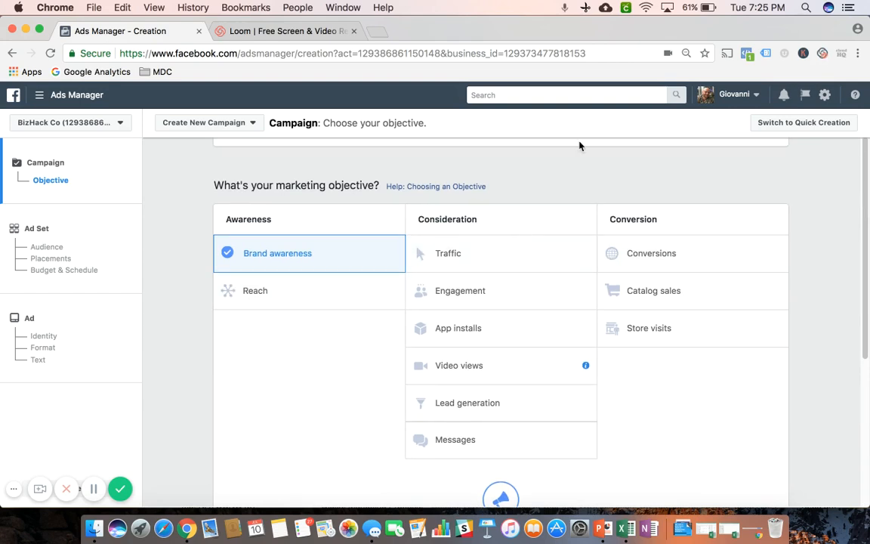
Set the marketing objective to Traffic, enable the split test and continue to the ad set setup.
{"action": "left_click", "coordinate": [499, 253]}
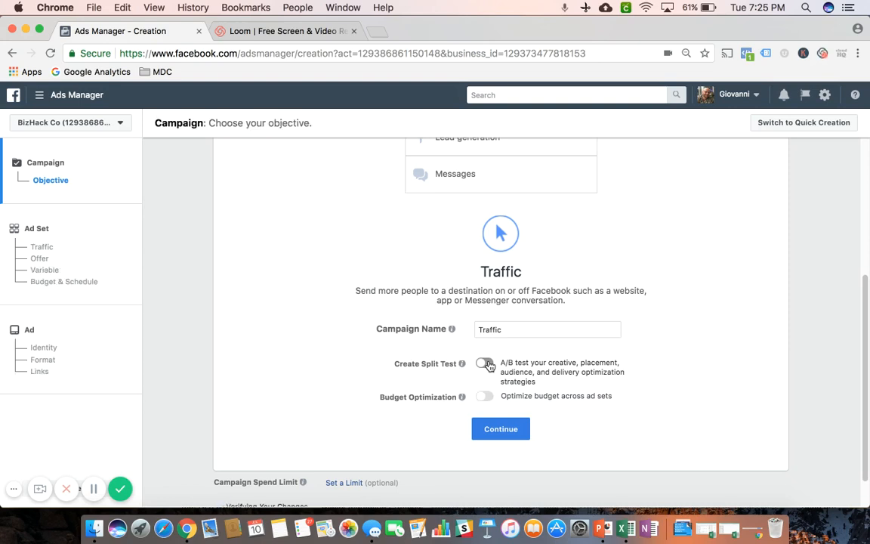
{"action": "left_click", "coordinate": [484, 364]}
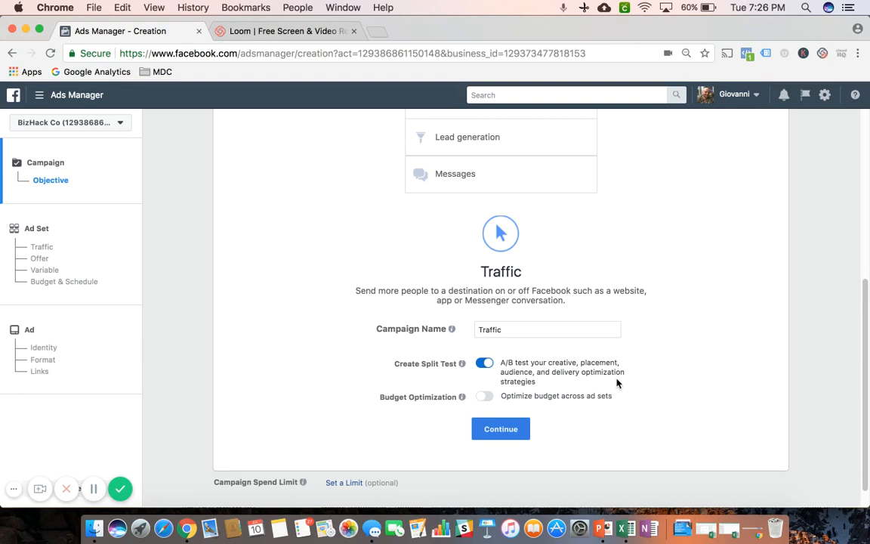
{"action": "left_click", "coordinate": [496, 433]}
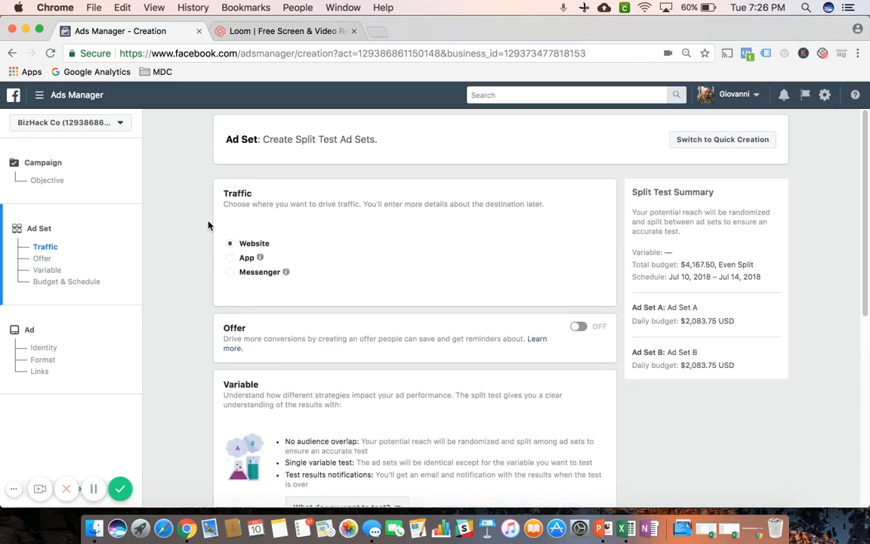
Set the variable of the split test to Audience.
{"action": "scroll", "coordinate": [208, 225], "scroll_direction": "down", "scroll_amount": 3}
{"action": "scroll", "coordinate": [209, 225], "scroll_direction": "down", "scroll_amount": 4}
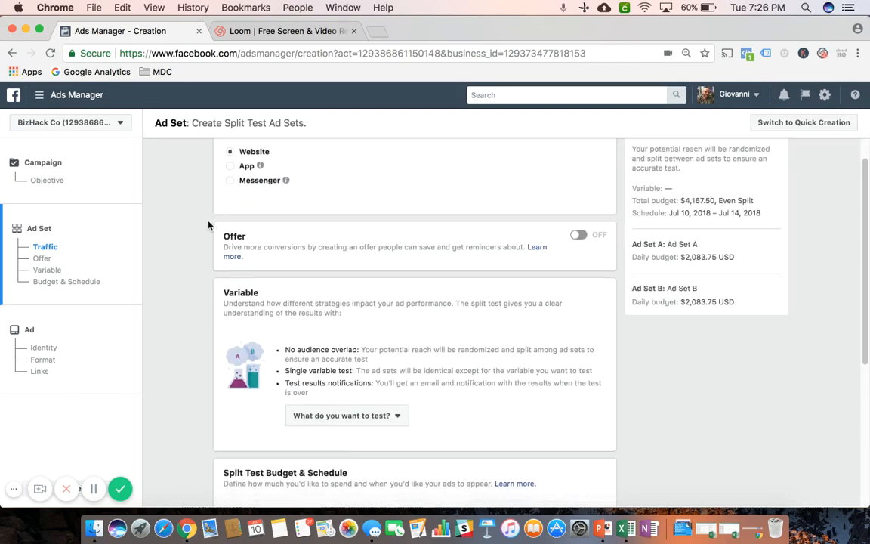
{"action": "scroll", "coordinate": [209, 225], "scroll_direction": "down", "scroll_amount": 1}
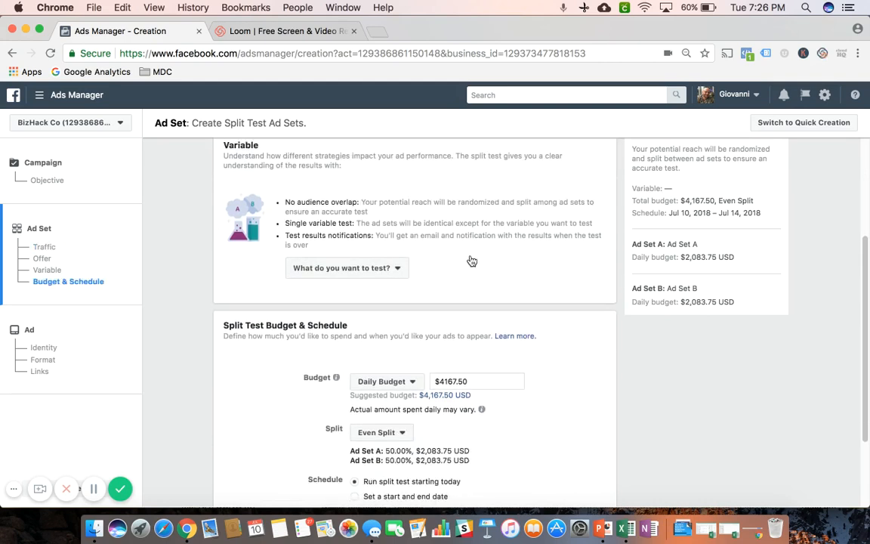
{"action": "left_click", "coordinate": [399, 270]}
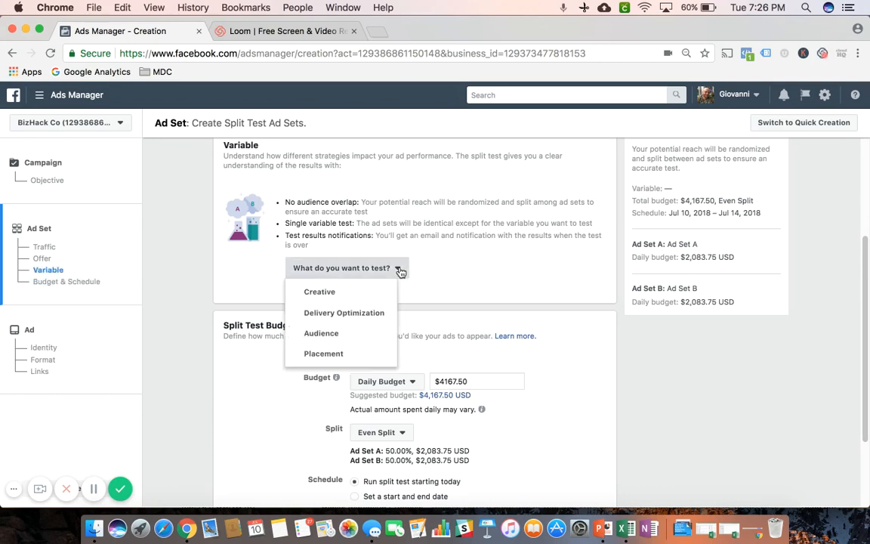
{"action": "left_click", "coordinate": [326, 336]}
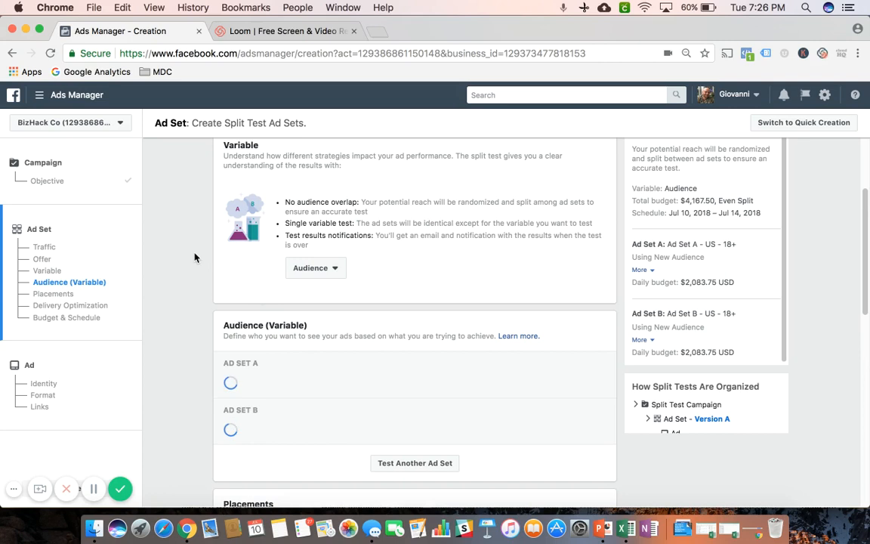
Examine the audience settings of Ad Set A and Ad Set B and the split test variable description.
{"action": "scroll", "coordinate": [194, 257], "scroll_direction": "down", "scroll_amount": 3}
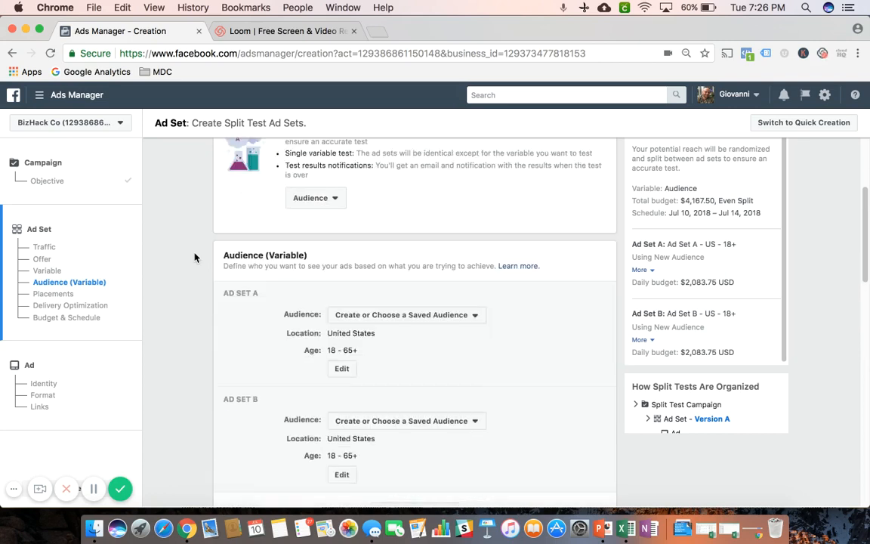
{"action": "scroll", "coordinate": [194, 256], "scroll_direction": "up", "scroll_amount": 1}
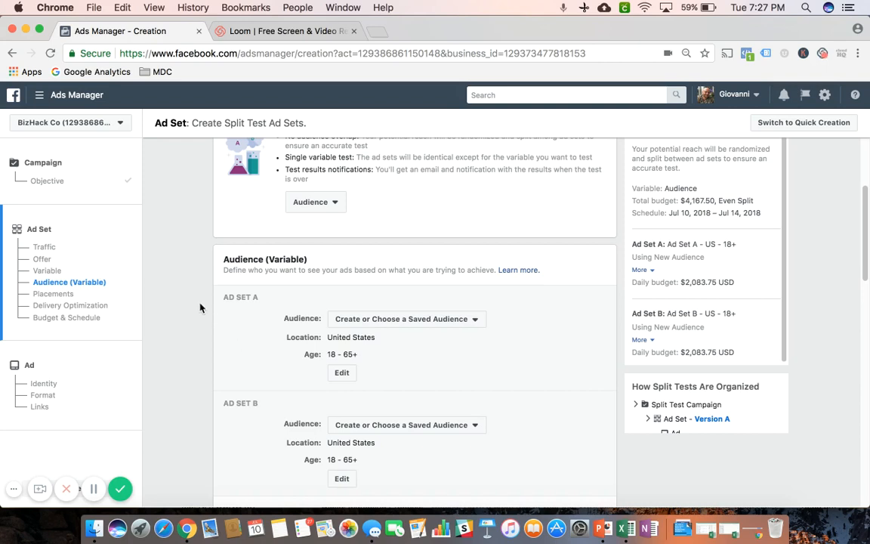
{"action": "scroll", "coordinate": [200, 307], "scroll_direction": "down", "scroll_amount": 3}
{"action": "scroll", "coordinate": [200, 307], "scroll_direction": "down", "scroll_amount": 1}
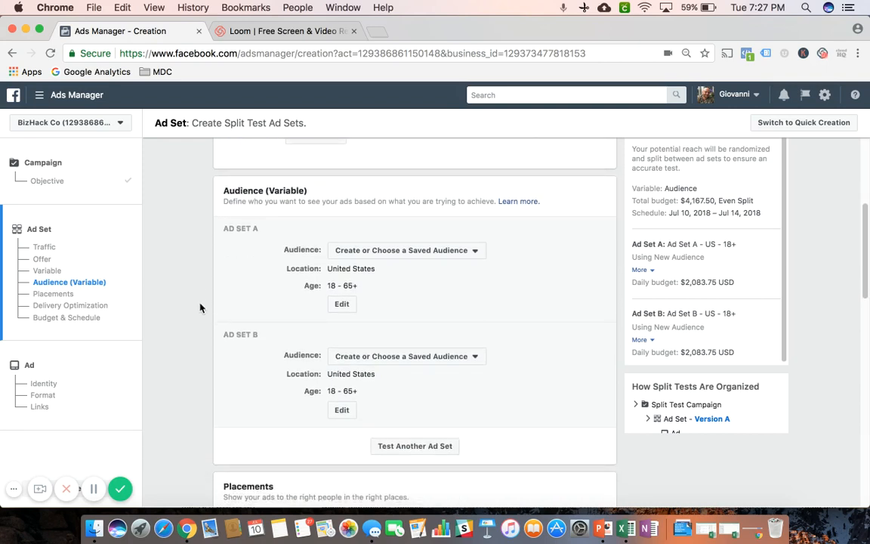
{"action": "scroll", "coordinate": [200, 307], "scroll_direction": "up", "scroll_amount": 4}
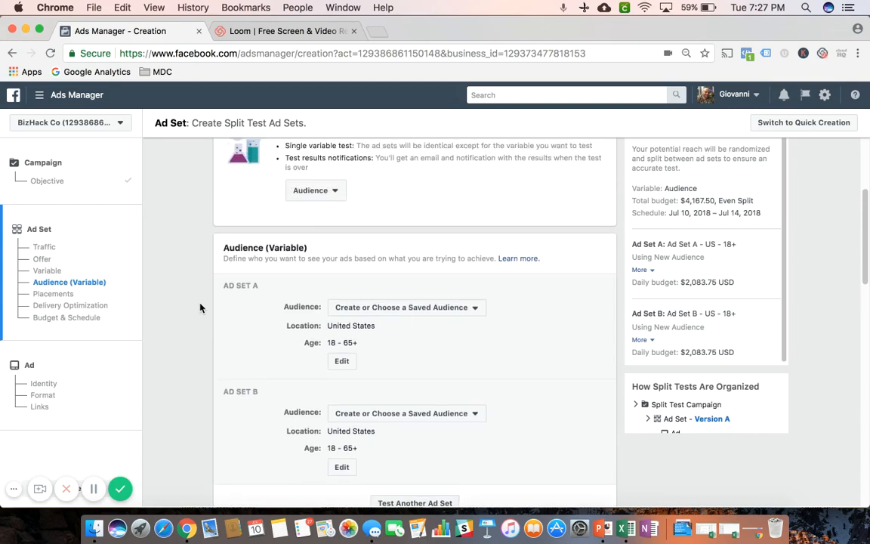
{"action": "scroll", "coordinate": [200, 308], "scroll_direction": "up", "scroll_amount": 2}
{"action": "scroll", "coordinate": [200, 307], "scroll_direction": "up", "scroll_amount": 3}
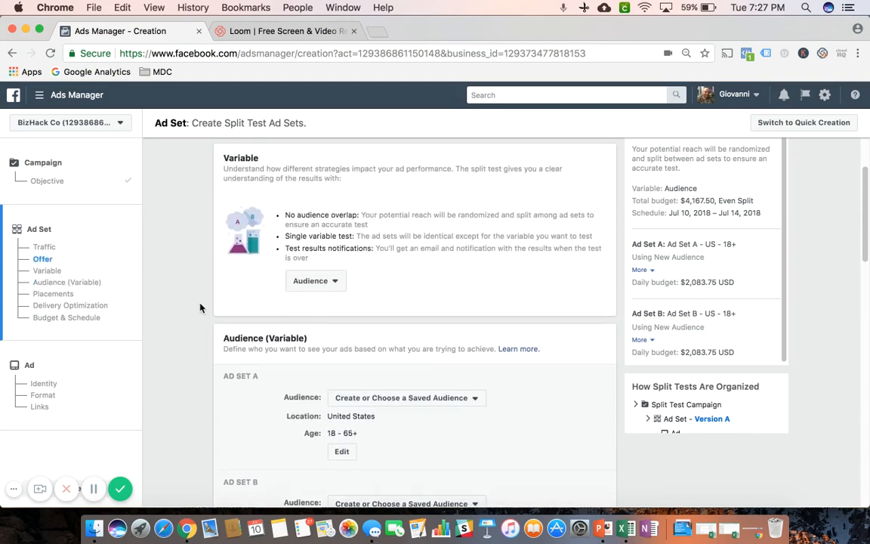
{"action": "scroll", "coordinate": [200, 307], "scroll_direction": "down", "scroll_amount": 5}
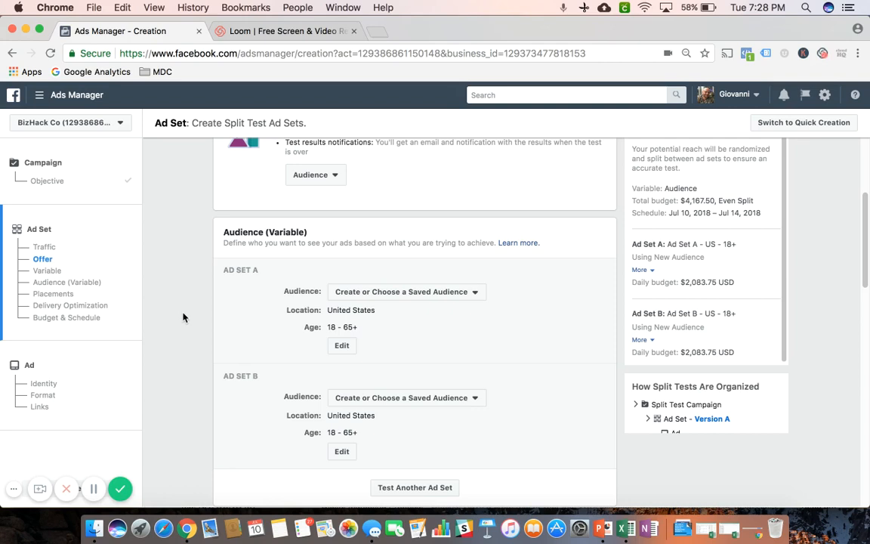
Change the split test variable to Creative.
{"action": "scroll", "coordinate": [189, 325], "scroll_direction": "up", "scroll_amount": 3}
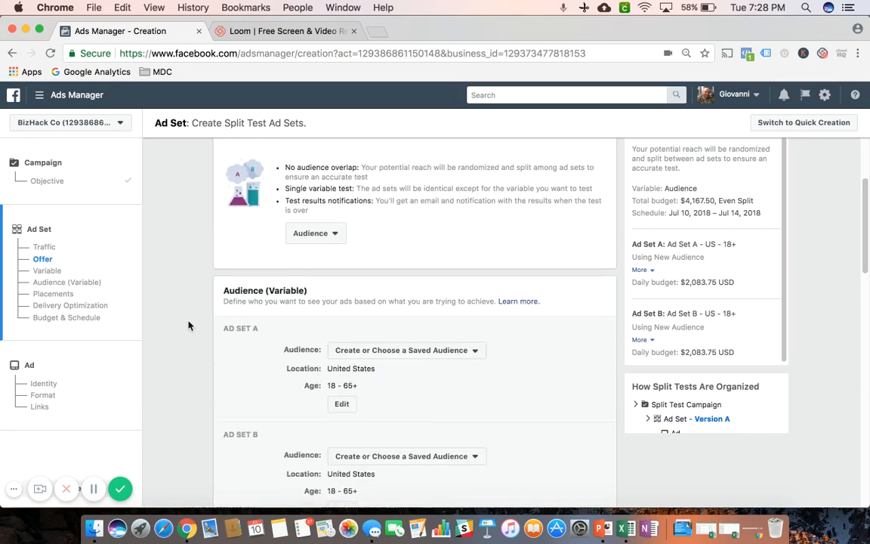
{"action": "left_click", "coordinate": [337, 259]}
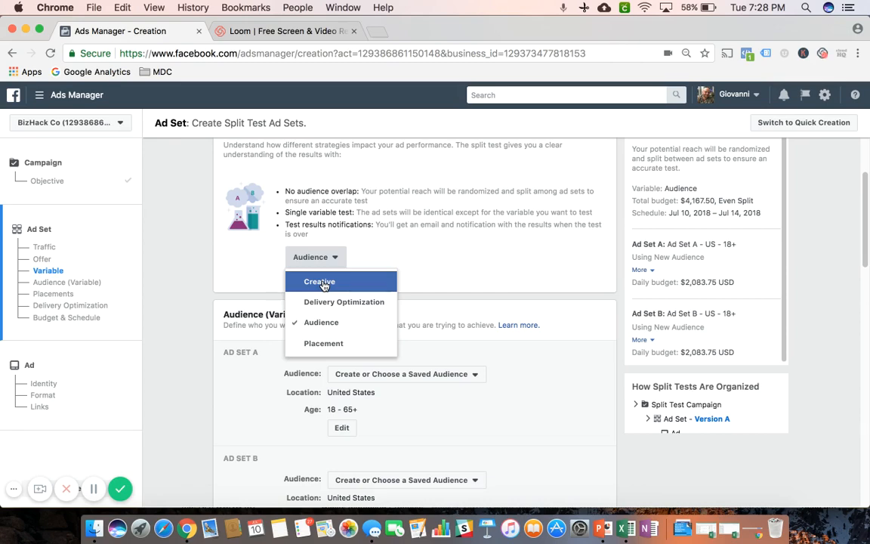
{"action": "left_click", "coordinate": [320, 281]}
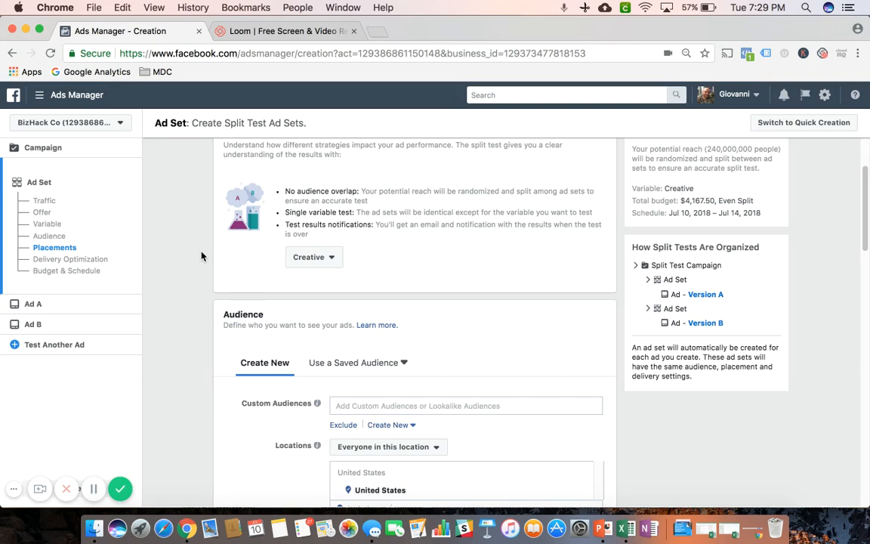
Open Ad A and fill its ad text with the placeholder "ffodsijfiodsjfoisjdiofjsdoifjsodijfoisdjfoisdjoijdsoifjoisdjfoisdfjo".
{"action": "left_click", "coordinate": [33, 304]}
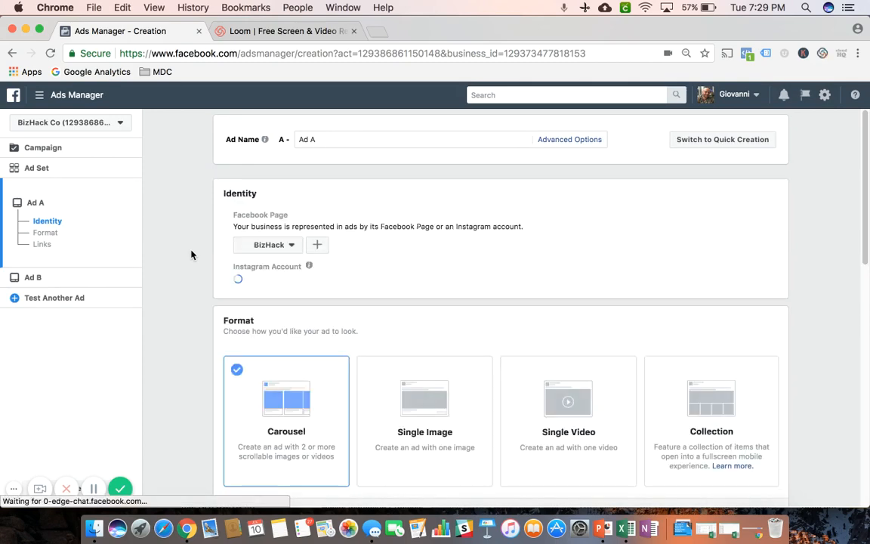
{"action": "scroll", "coordinate": [191, 254], "scroll_direction": "down", "scroll_amount": 3}
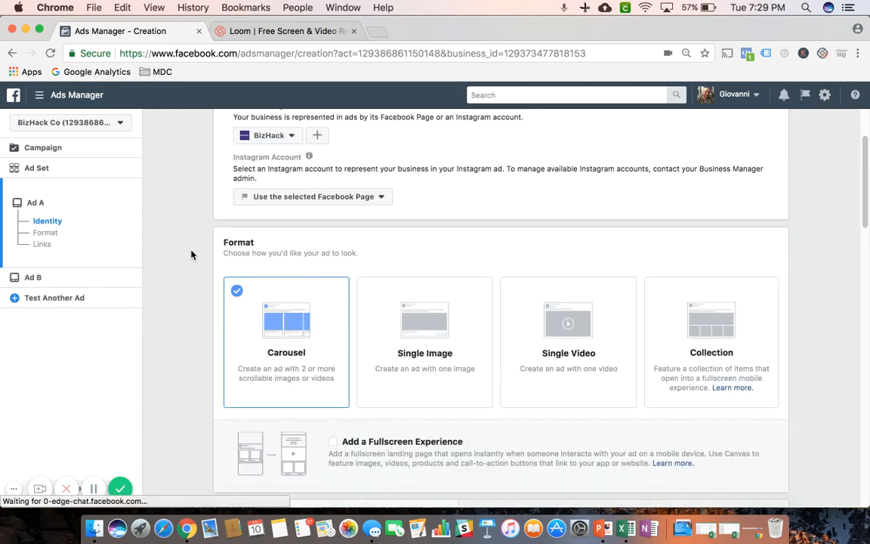
{"action": "scroll", "coordinate": [191, 255], "scroll_direction": "down", "scroll_amount": 2}
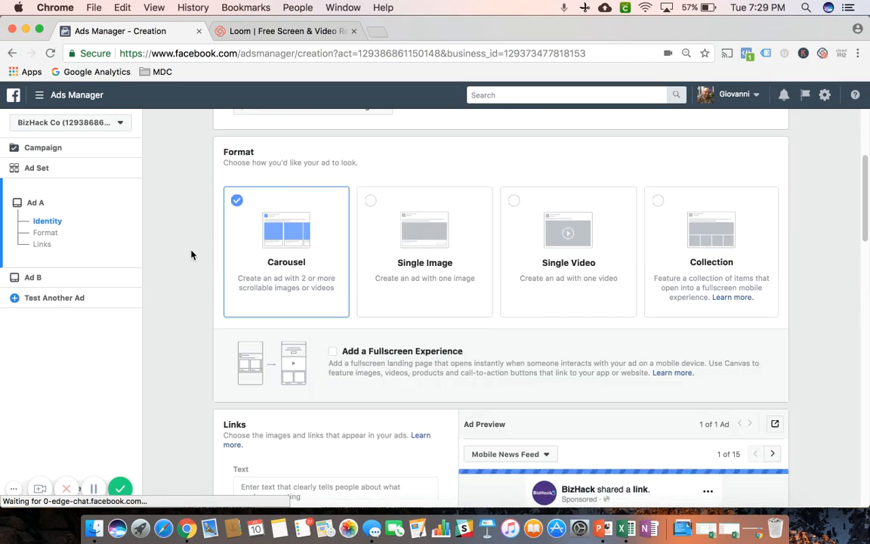
{"action": "scroll", "coordinate": [192, 255], "scroll_direction": "down", "scroll_amount": 3}
{"action": "scroll", "coordinate": [191, 254], "scroll_direction": "down", "scroll_amount": 3}
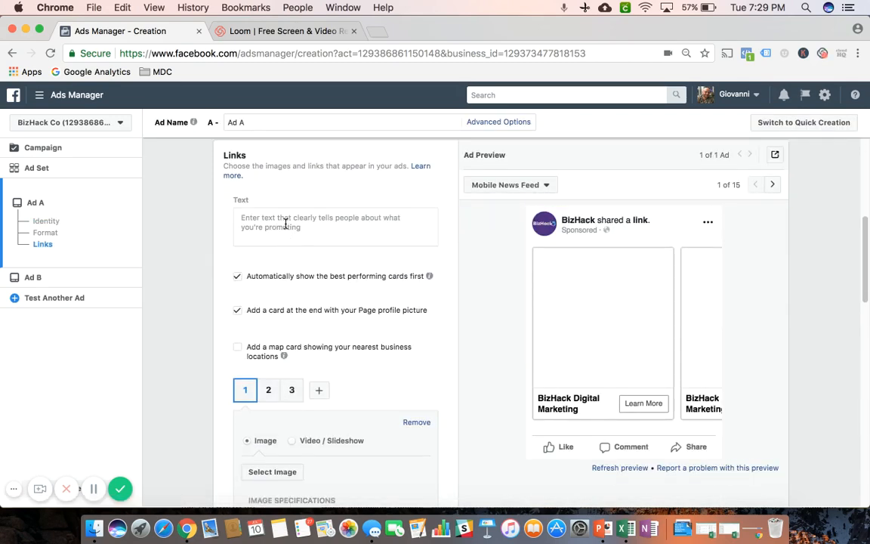
{"action": "left_click", "coordinate": [286, 224]}
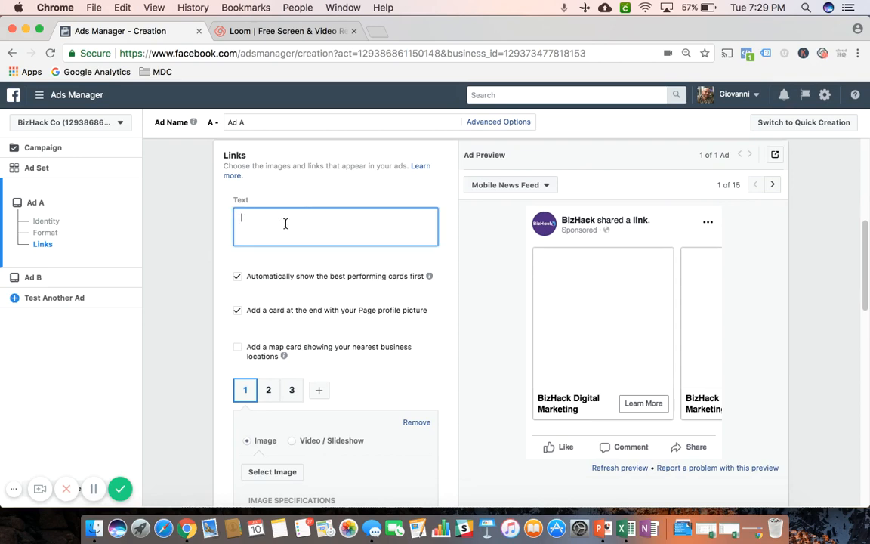
{"action": "type", "text": "ffodsijfiodsjfsisjdiofjsdoifjsodijfois"}
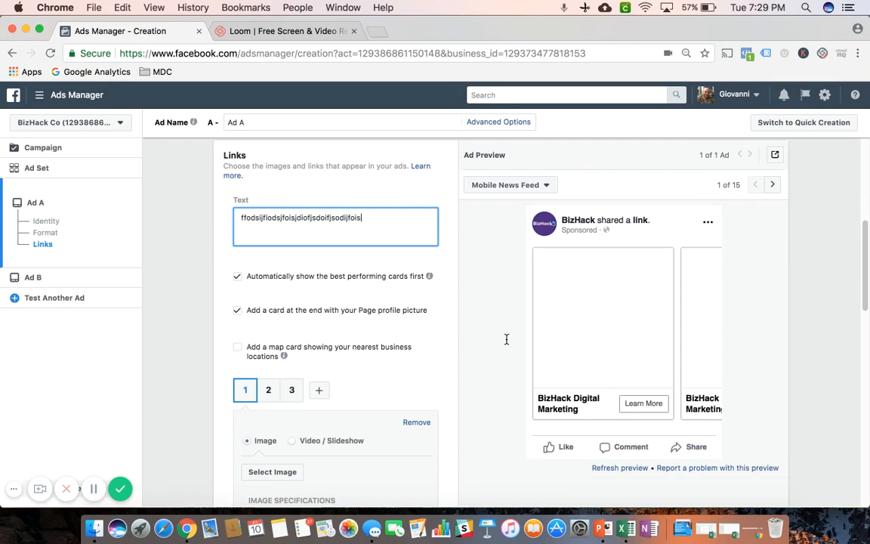
{"action": "type", "text": "djfoisdjoijdsoifjoisdjfoisdfjo"}
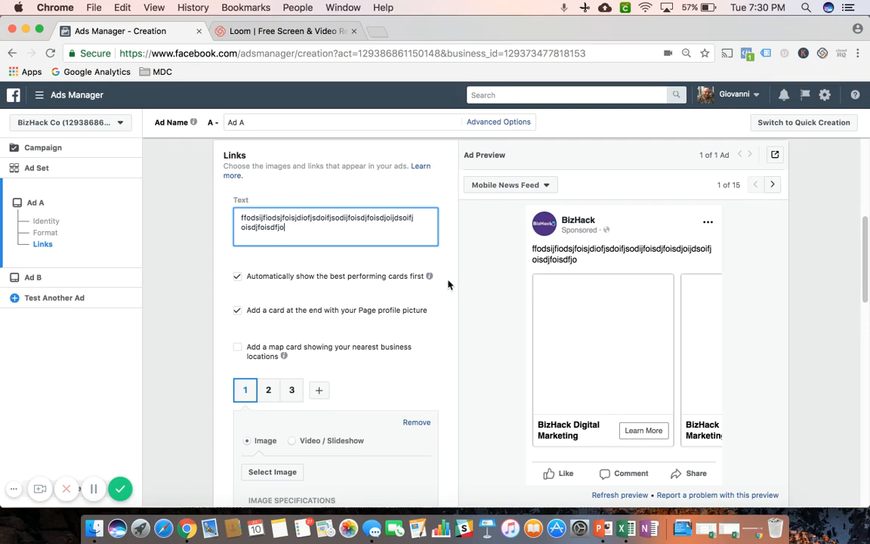
Review Ad A's carousel card and URL fields and inspect its available call-to-action options.
{"action": "scroll", "coordinate": [448, 283], "scroll_direction": "down", "scroll_amount": 4}
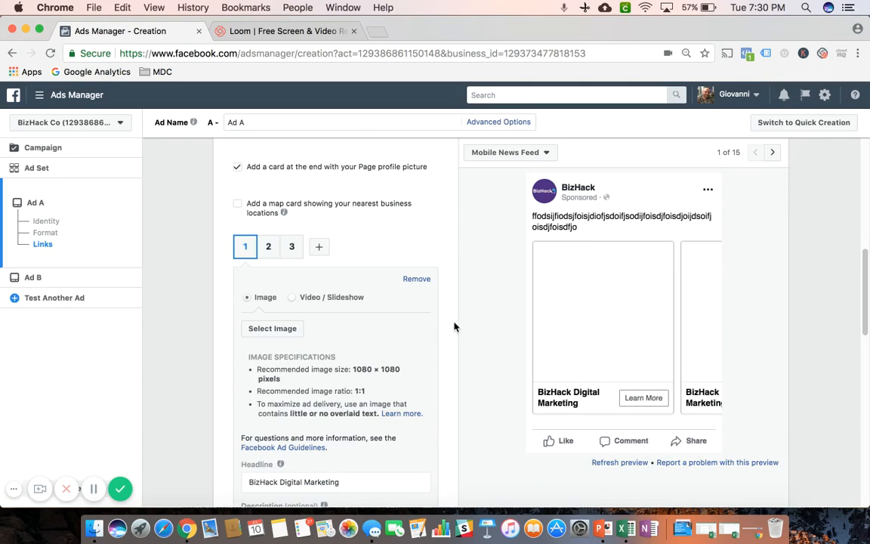
{"action": "scroll", "coordinate": [454, 326], "scroll_direction": "down", "scroll_amount": 6}
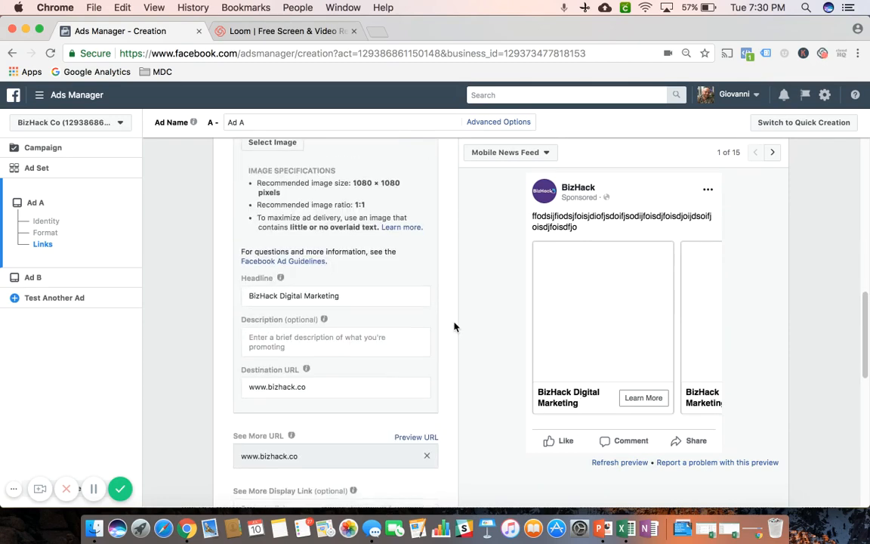
{"action": "scroll", "coordinate": [454, 326], "scroll_direction": "down", "scroll_amount": 3}
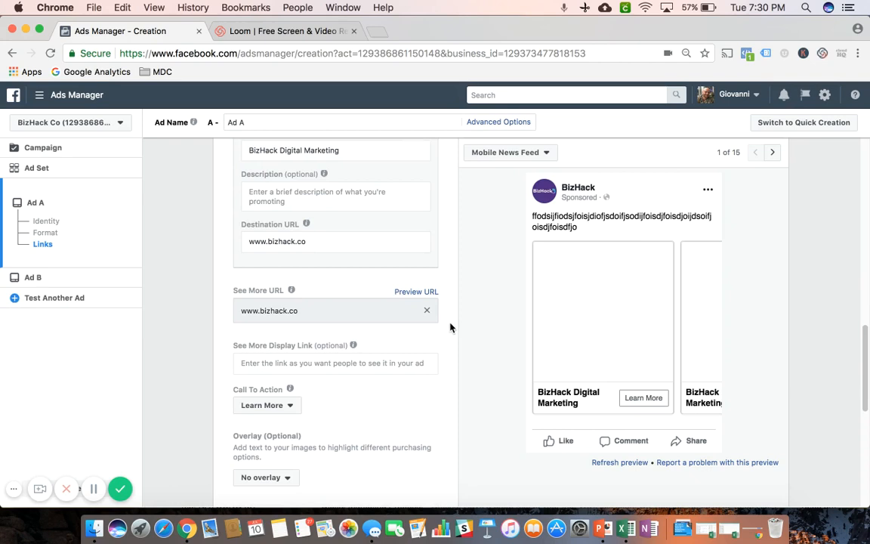
{"action": "left_click", "coordinate": [290, 407]}
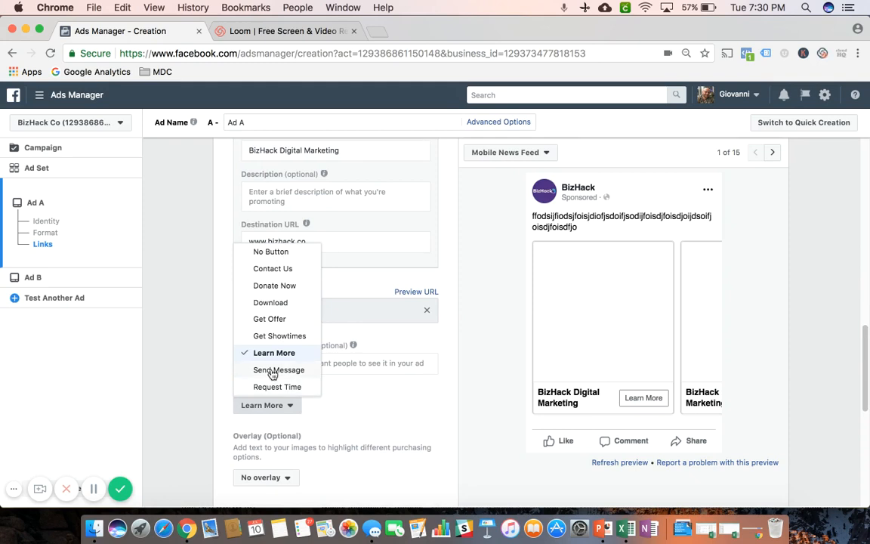
{"action": "left_click", "coordinate": [429, 413]}
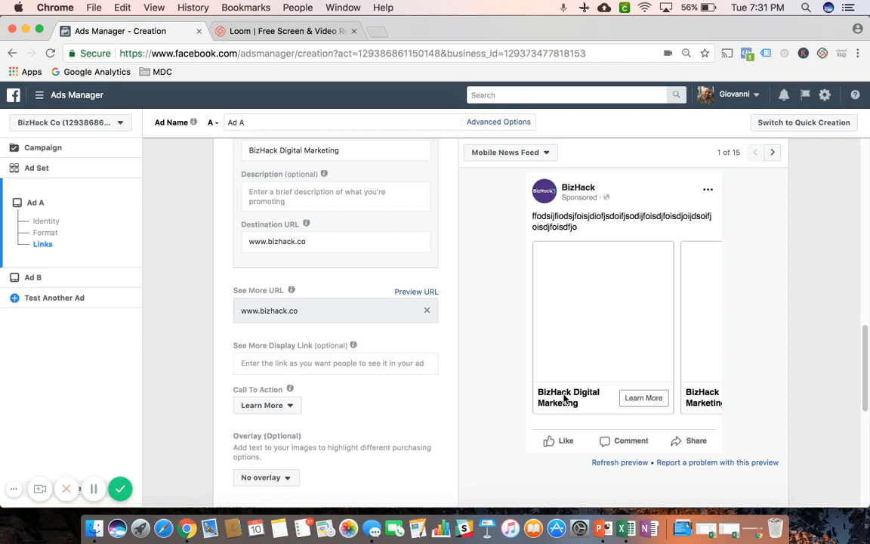
Return to the campaign objective, continue to the ad set settings and change the split test variable to Placement.
{"action": "left_click", "coordinate": [44, 155]}
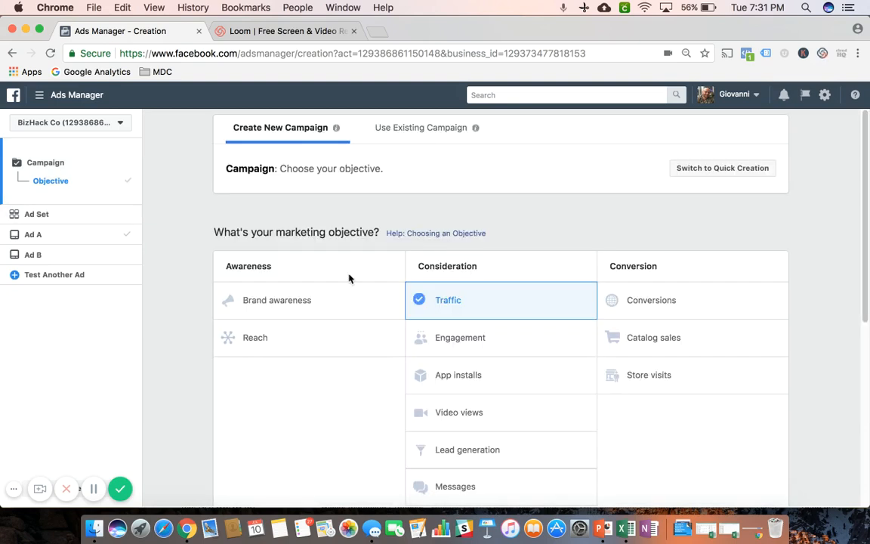
{"action": "scroll", "coordinate": [360, 322], "scroll_direction": "down", "scroll_amount": 5}
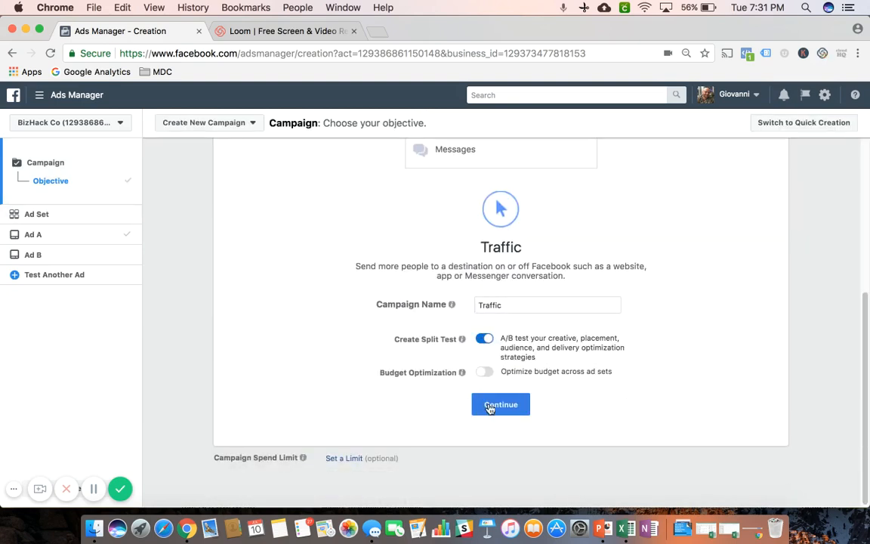
{"action": "left_click", "coordinate": [489, 405]}
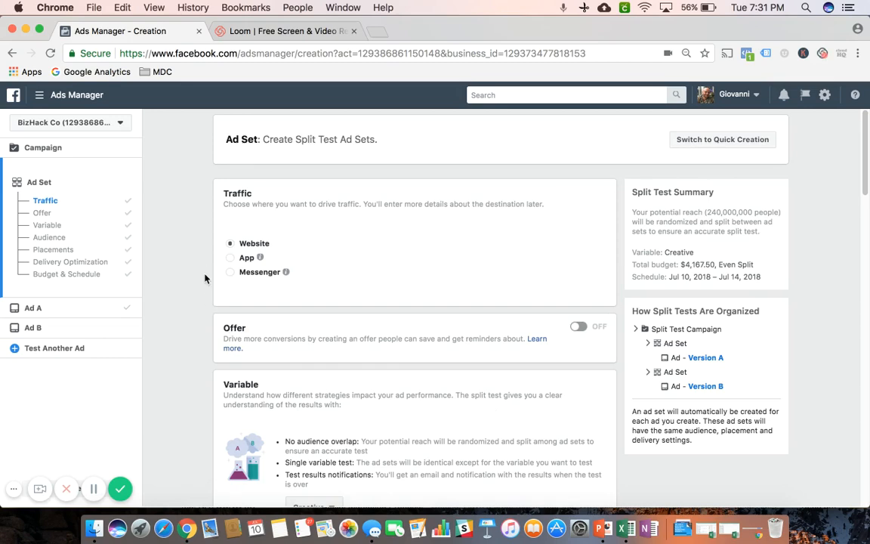
{"action": "scroll", "coordinate": [204, 278], "scroll_direction": "down", "scroll_amount": 2}
{"action": "scroll", "coordinate": [205, 278], "scroll_direction": "down", "scroll_amount": 2}
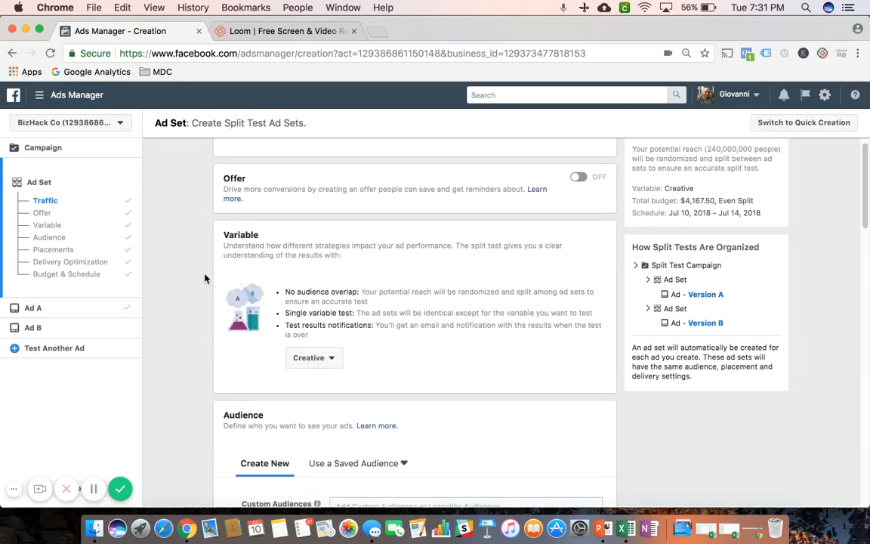
{"action": "left_click", "coordinate": [333, 359]}
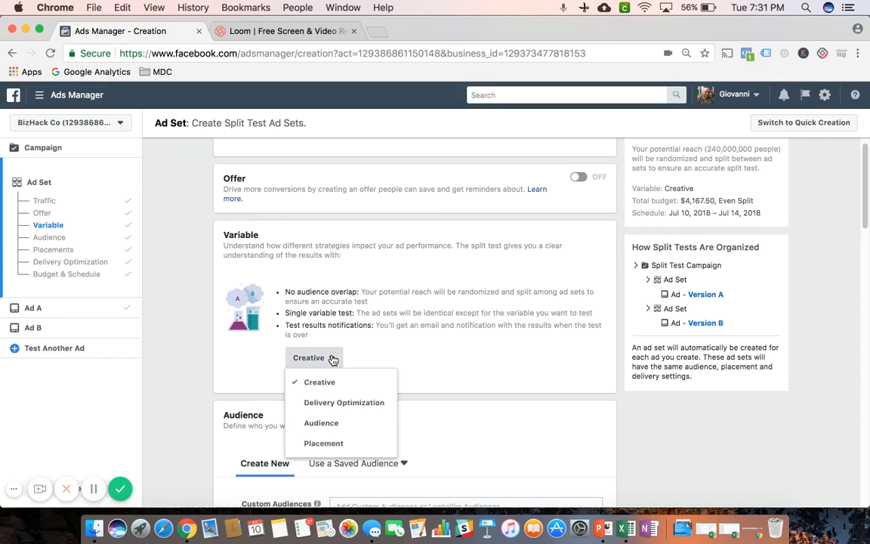
{"action": "left_click", "coordinate": [320, 443]}
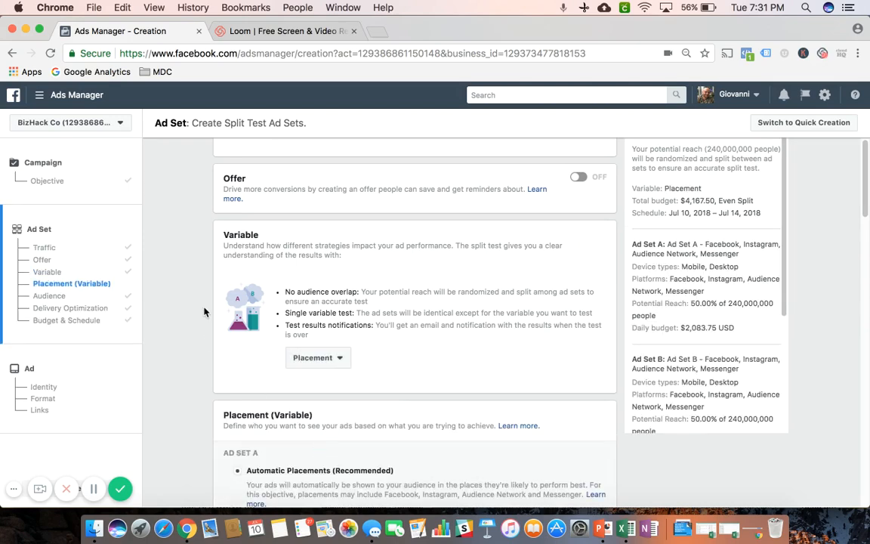
Switch Ad Set A from automatic placements to Edit Placements.
{"action": "scroll", "coordinate": [204, 312], "scroll_direction": "down", "scroll_amount": 2}
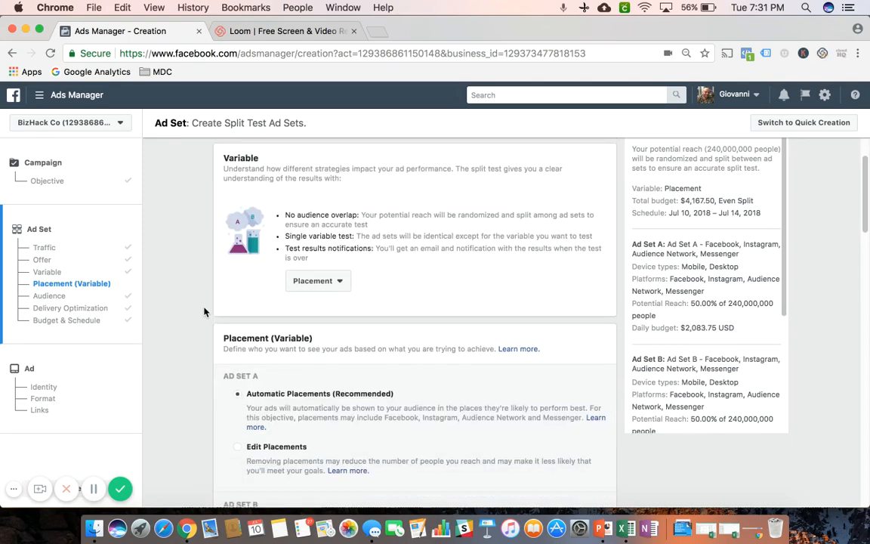
{"action": "scroll", "coordinate": [204, 312], "scroll_direction": "down", "scroll_amount": 3}
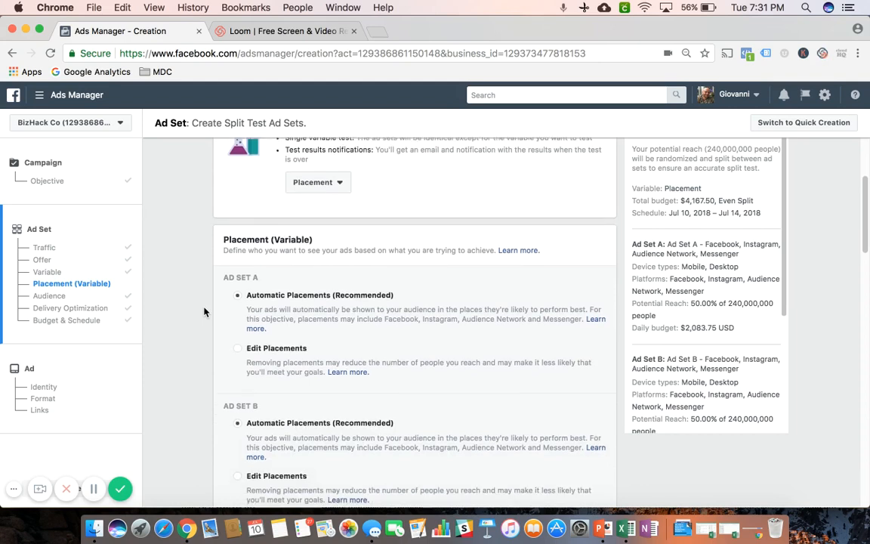
{"action": "scroll", "coordinate": [204, 312], "scroll_direction": "down", "scroll_amount": 1}
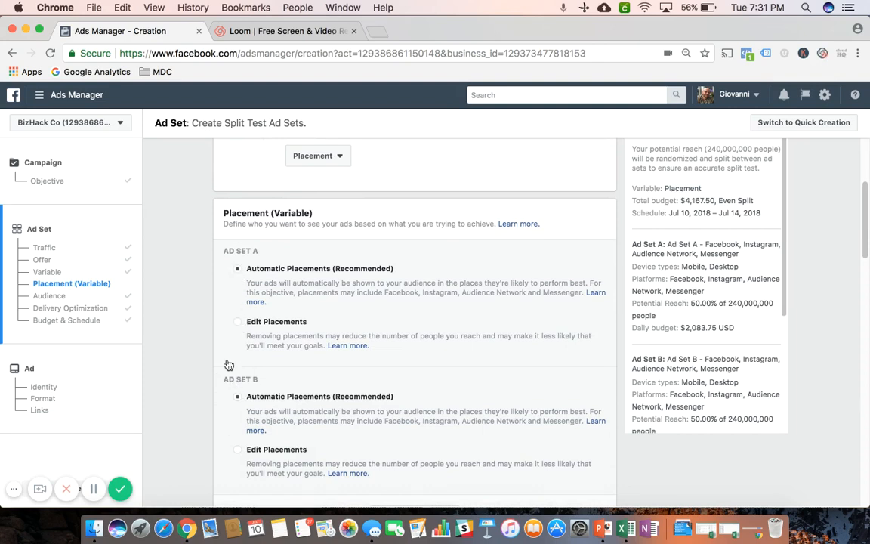
{"action": "scroll", "coordinate": [198, 287], "scroll_direction": "down", "scroll_amount": 2}
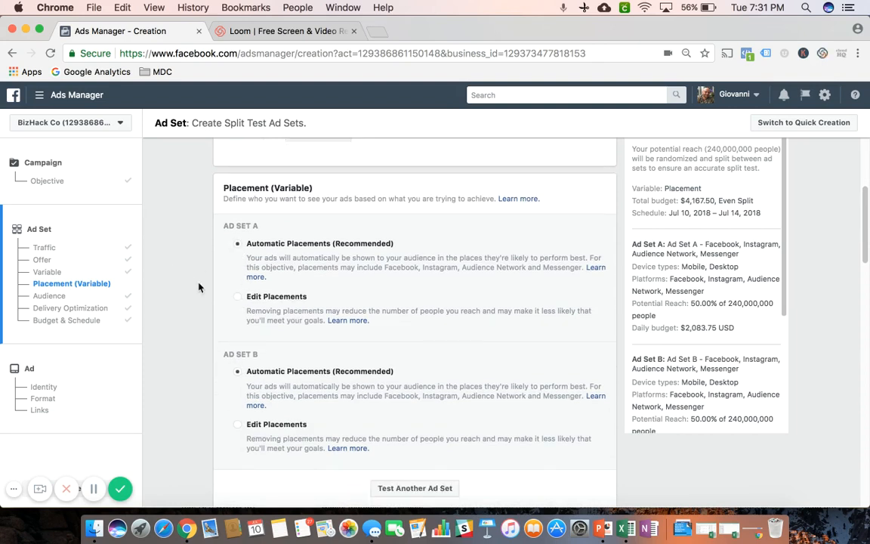
{"action": "left_click", "coordinate": [237, 287]}
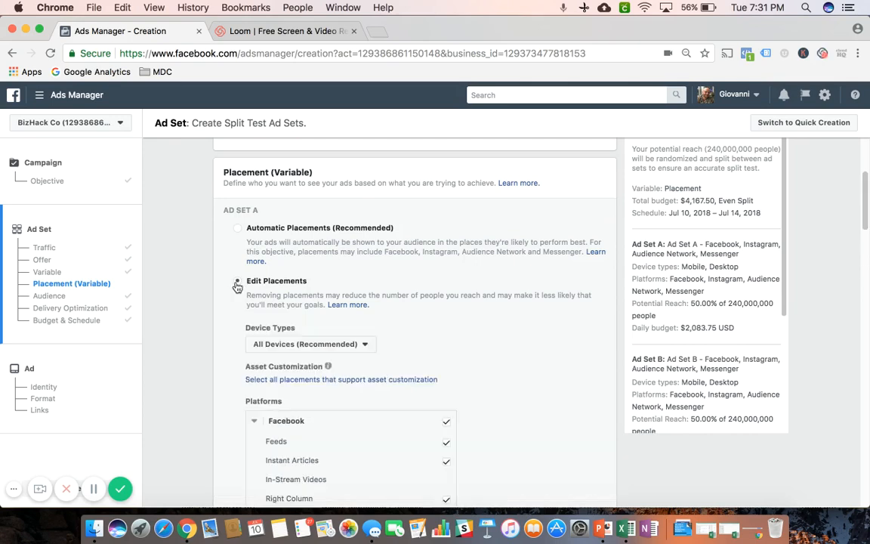
Limit Ad Set A to the Instagram Feed by removing Messenger, Audience Network, Instagram Stories and all Facebook placements.
{"action": "scroll", "coordinate": [234, 368], "scroll_direction": "down", "scroll_amount": 2}
{"action": "scroll", "coordinate": [234, 369], "scroll_direction": "down", "scroll_amount": 2}
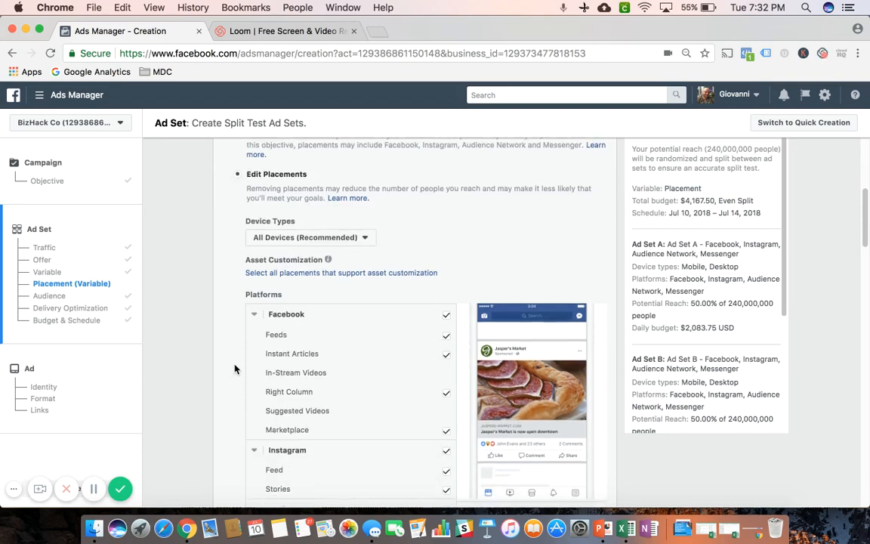
{"action": "scroll", "coordinate": [234, 368], "scroll_direction": "down", "scroll_amount": 3}
{"action": "scroll", "coordinate": [234, 368], "scroll_direction": "down", "scroll_amount": 2}
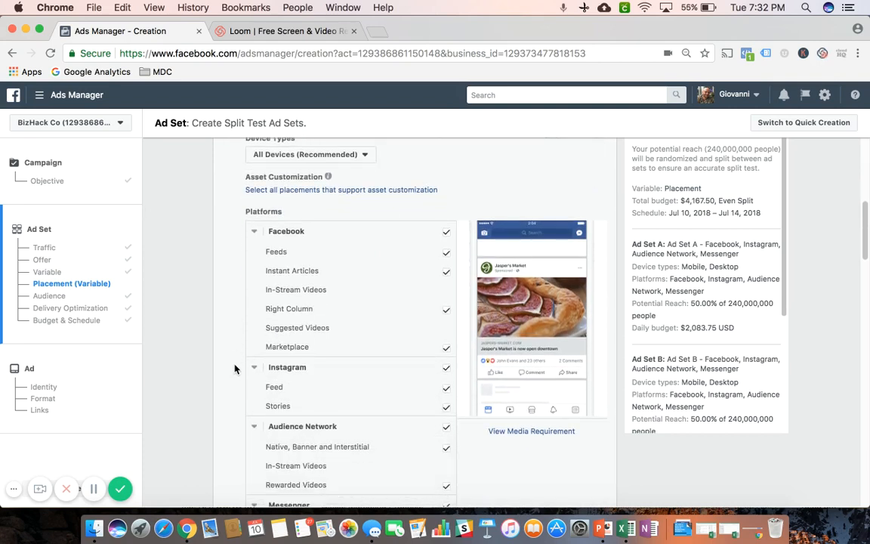
{"action": "scroll", "coordinate": [234, 368], "scroll_direction": "down", "scroll_amount": 1}
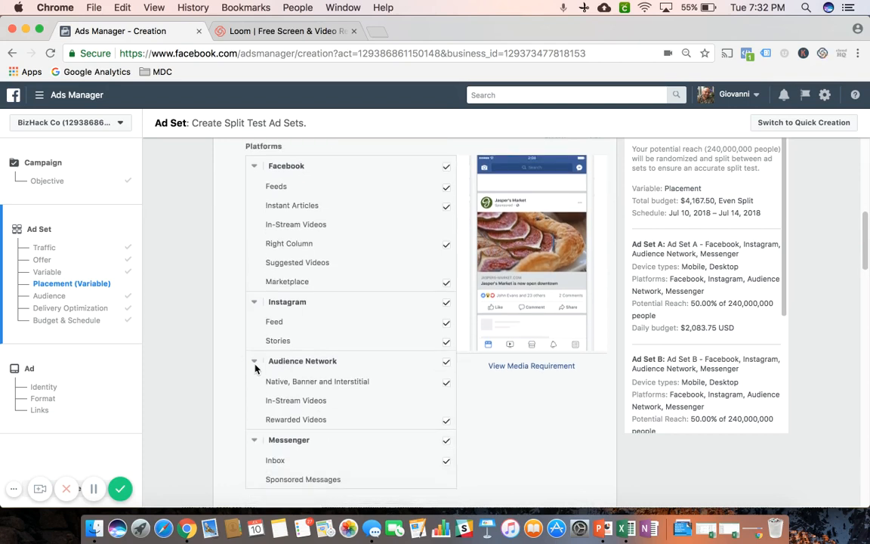
{"action": "left_click", "coordinate": [446, 442]}
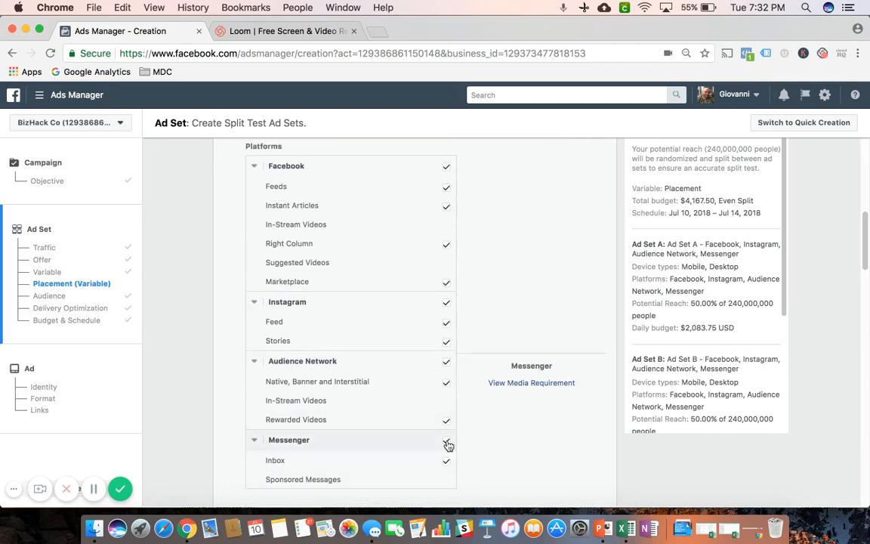
{"action": "left_click", "coordinate": [447, 365]}
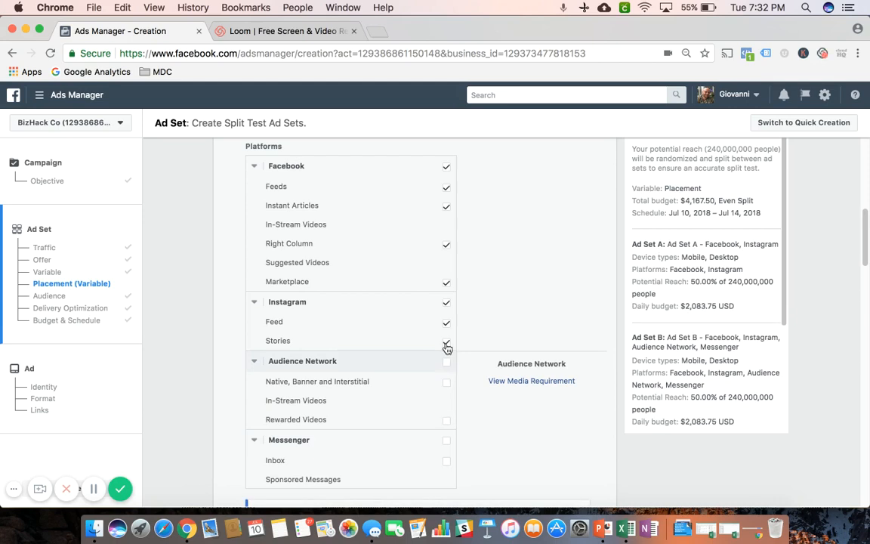
{"action": "left_click", "coordinate": [447, 346]}
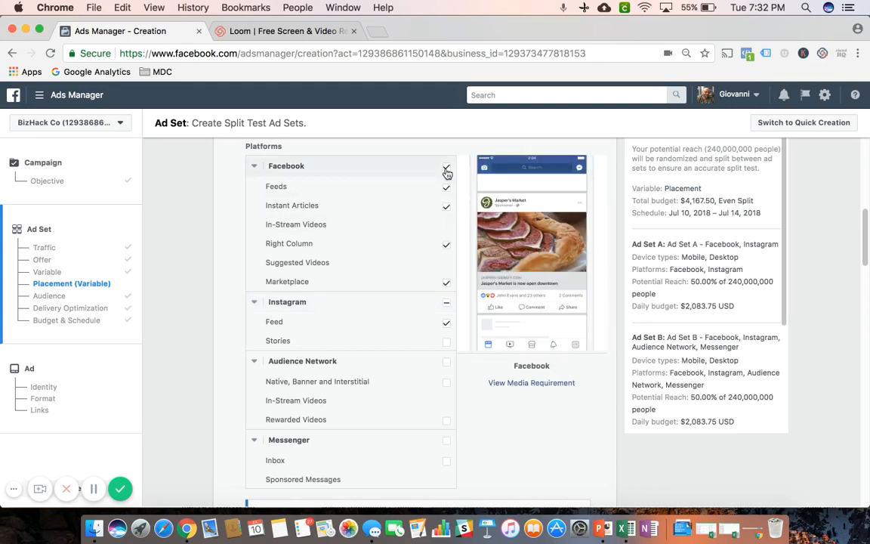
{"action": "left_click", "coordinate": [445, 169]}
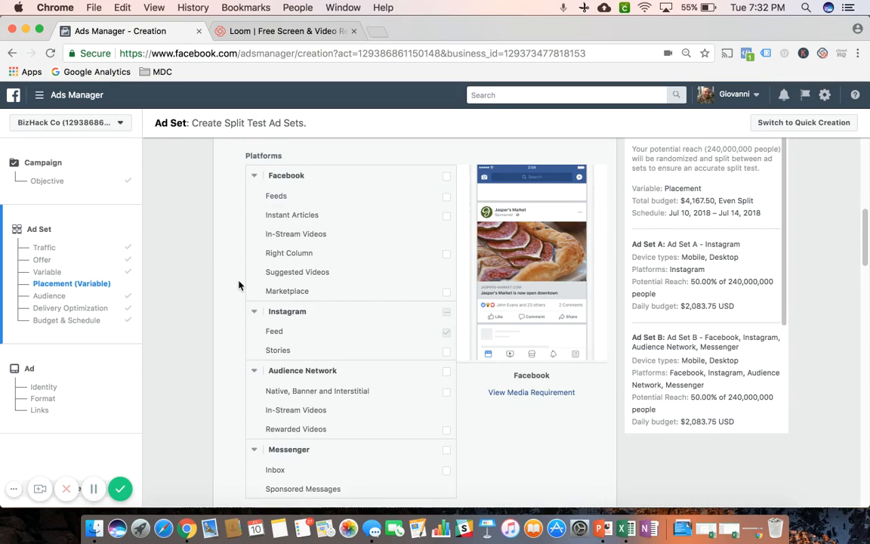
Switch Ad Set B from automatic placements to Edit Placements.
{"action": "scroll", "coordinate": [238, 285], "scroll_direction": "up", "scroll_amount": 3}
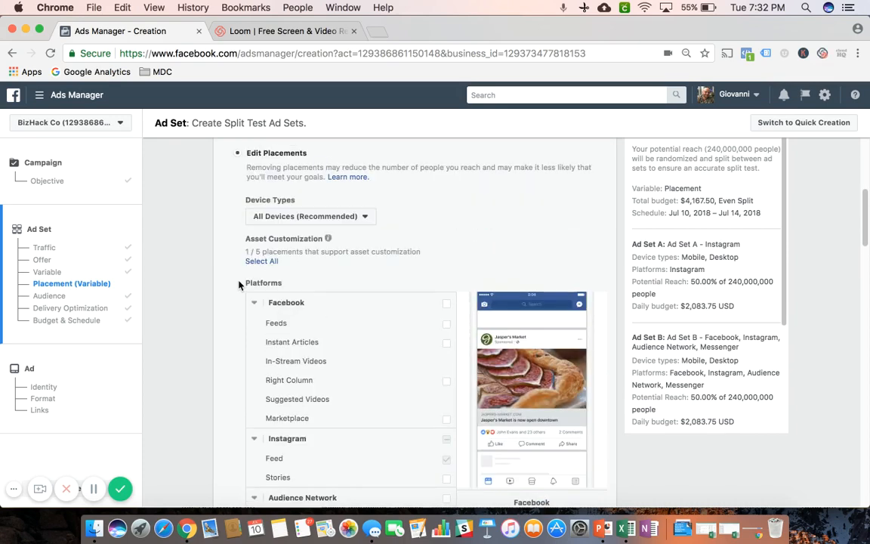
{"action": "scroll", "coordinate": [238, 284], "scroll_direction": "down", "scroll_amount": 2}
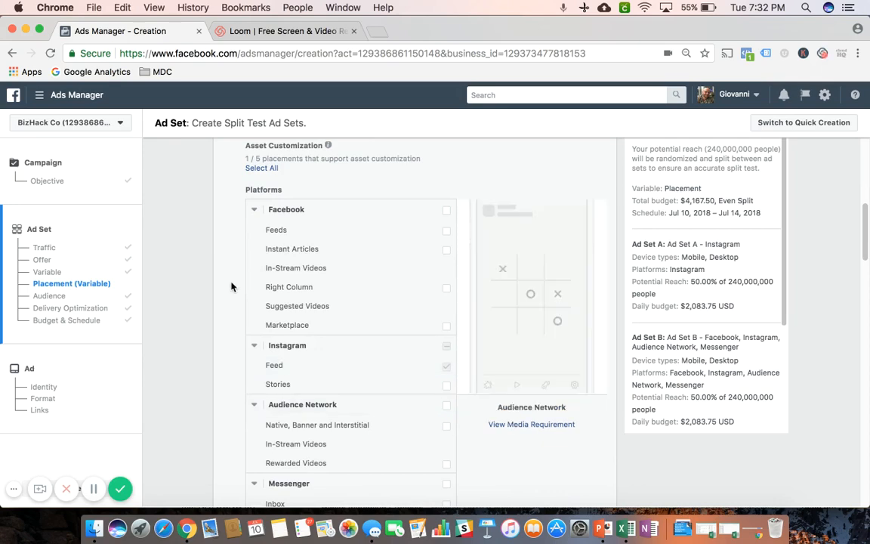
{"action": "scroll", "coordinate": [231, 286], "scroll_direction": "down", "scroll_amount": 7}
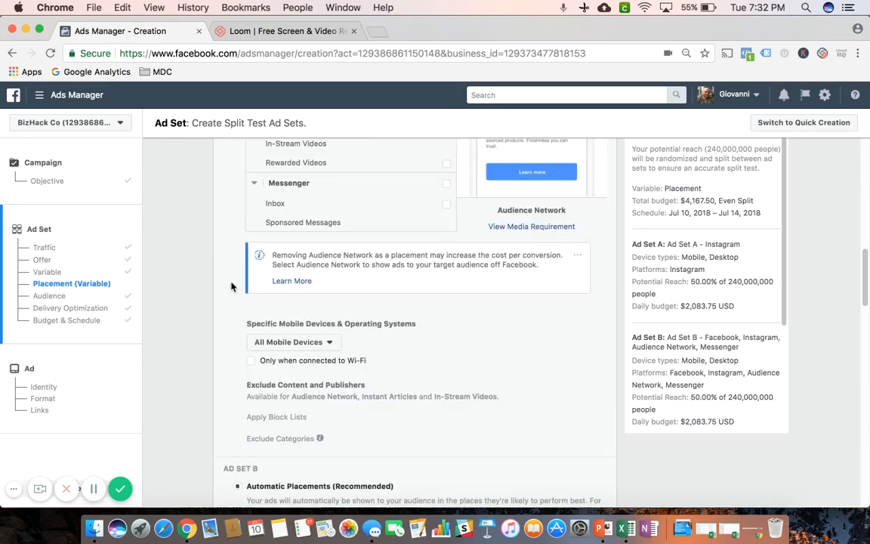
{"action": "scroll", "coordinate": [231, 286], "scroll_direction": "down", "scroll_amount": 4}
{"action": "scroll", "coordinate": [231, 286], "scroll_direction": "down", "scroll_amount": 4}
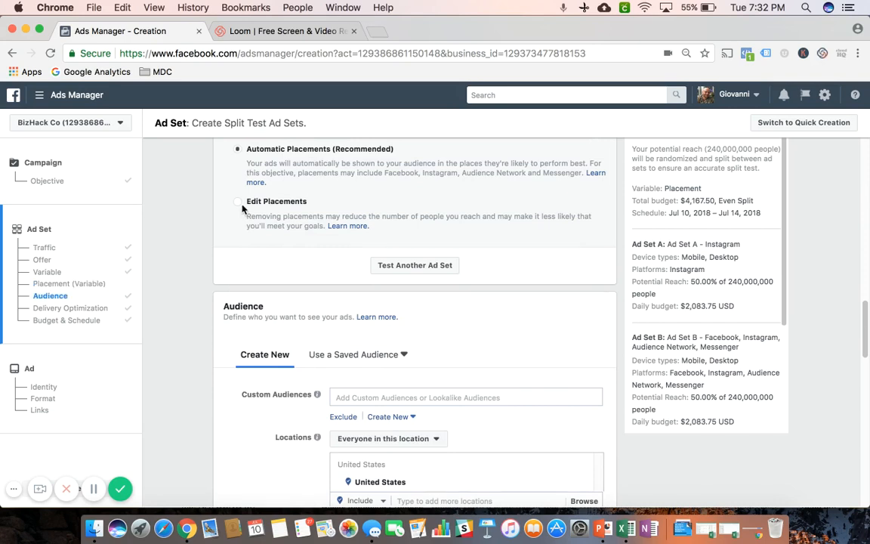
{"action": "scroll", "coordinate": [237, 260], "scroll_direction": "up", "scroll_amount": 2}
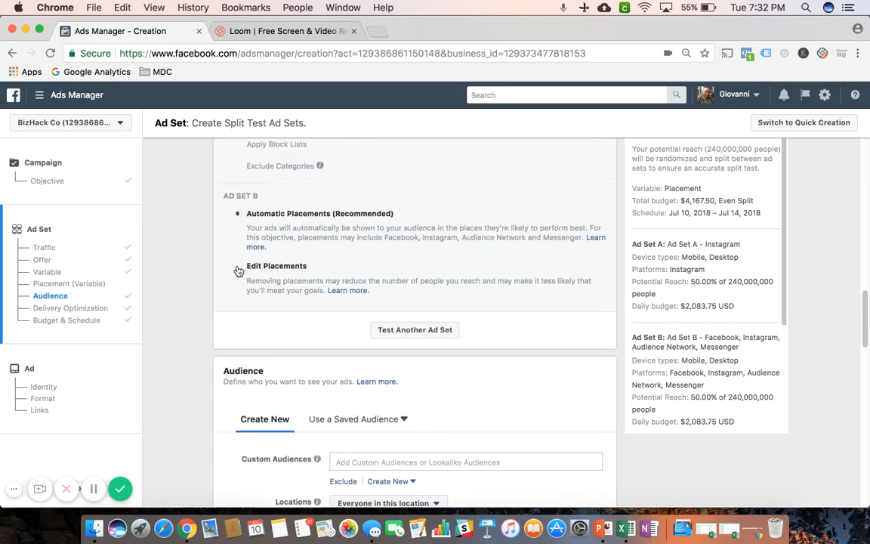
{"action": "left_click", "coordinate": [237, 267]}
Limit Ad Set B to Facebook Feeds by removing Instagram, Audience Network, Messenger, Marketplace, Right Column and Instant Articles.
{"action": "scroll", "coordinate": [232, 338], "scroll_direction": "down", "scroll_amount": 5}
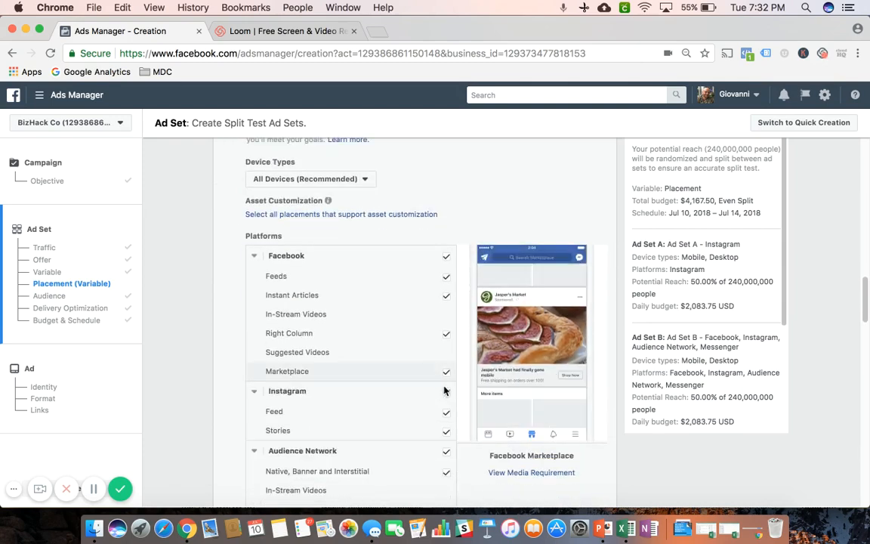
{"action": "left_click", "coordinate": [447, 411]}
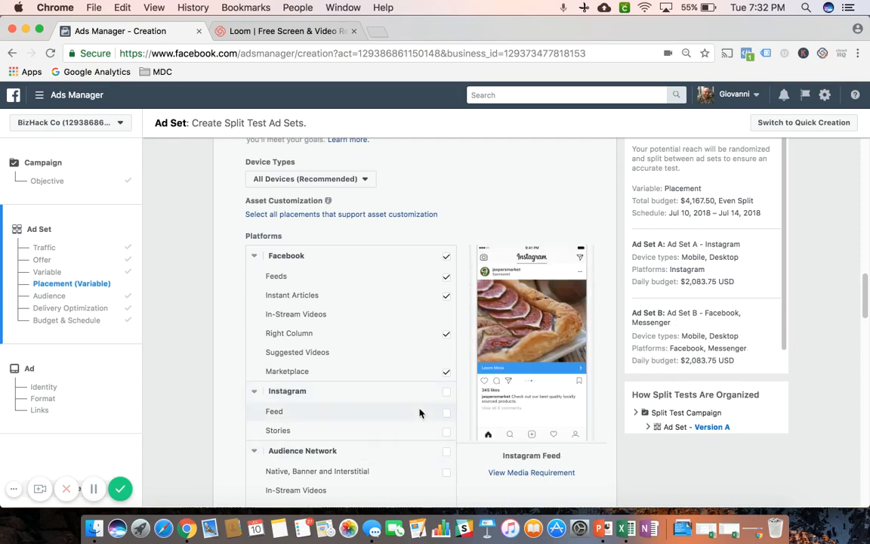
{"action": "scroll", "coordinate": [420, 413], "scroll_direction": "down", "scroll_amount": 2}
{"action": "scroll", "coordinate": [445, 413], "scroll_direction": "down", "scroll_amount": 1}
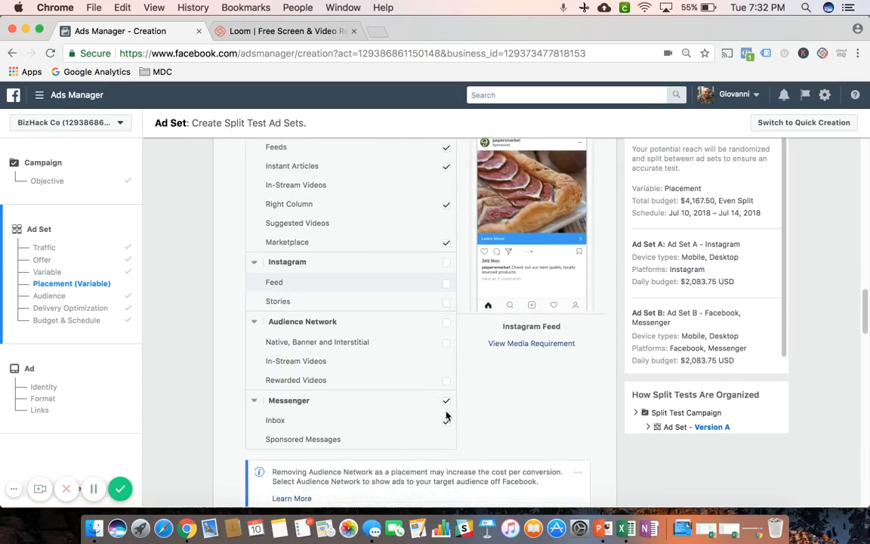
{"action": "left_click", "coordinate": [446, 404]}
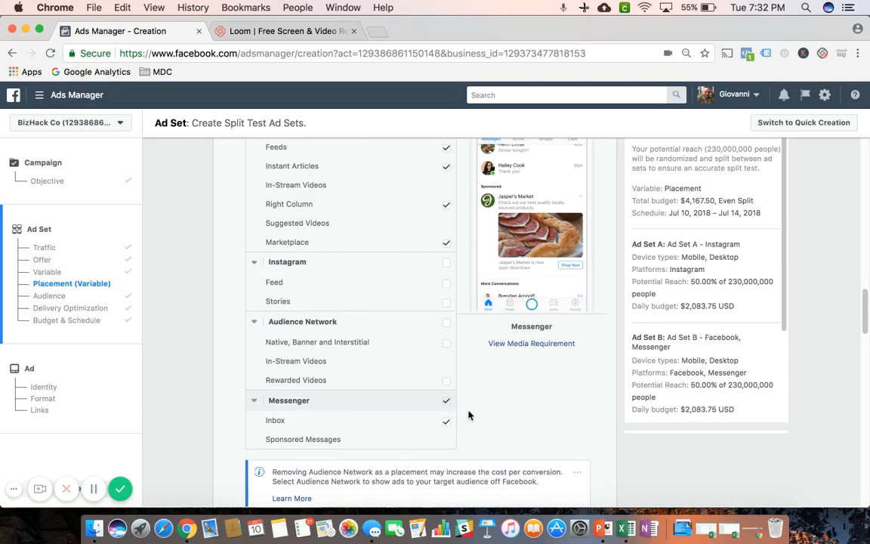
{"action": "scroll", "coordinate": [470, 401], "scroll_direction": "up", "scroll_amount": 3}
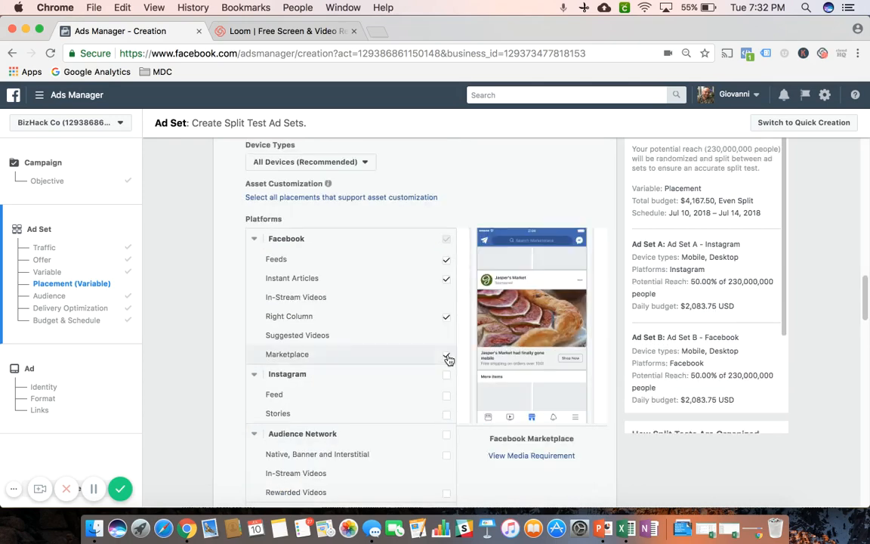
{"action": "left_click", "coordinate": [448, 321]}
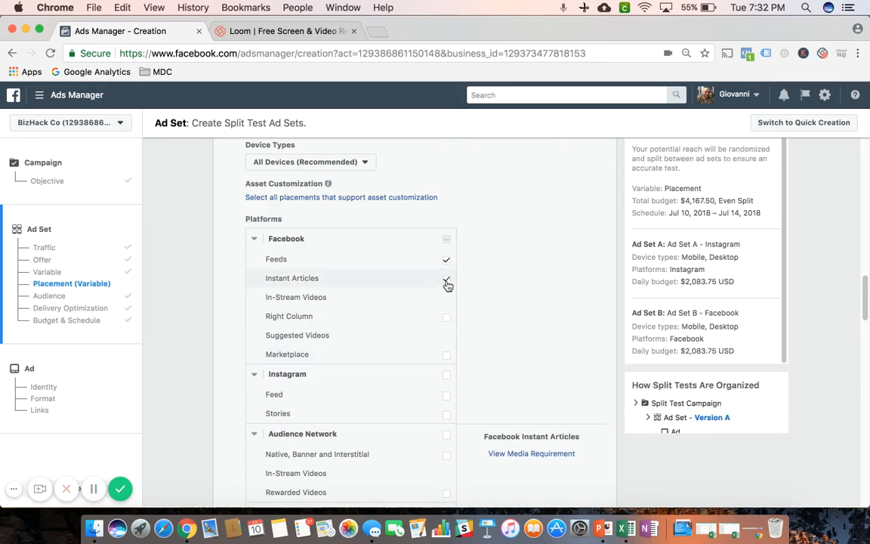
{"action": "left_click", "coordinate": [446, 280]}
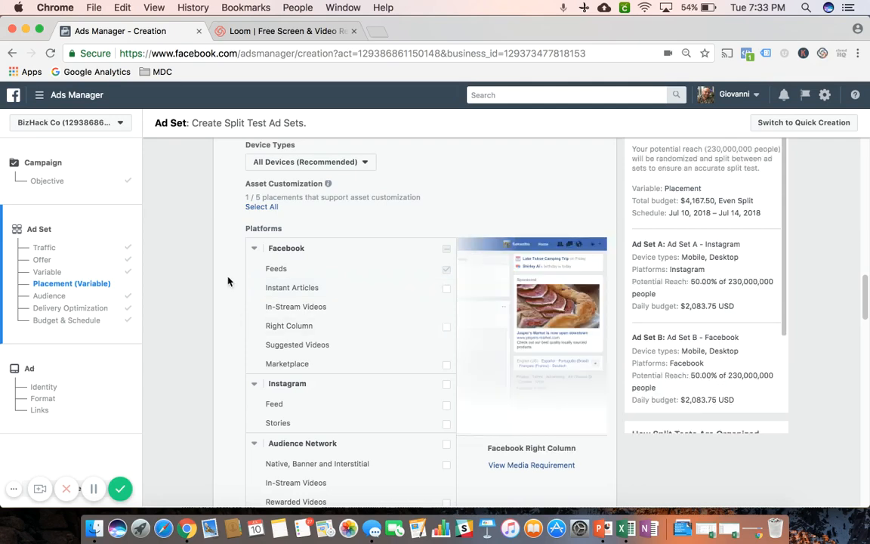
Review Ad Set B's placement and mobile device settings and the shared Audience section.
{"action": "scroll", "coordinate": [227, 281], "scroll_direction": "up", "scroll_amount": 3}
{"action": "scroll", "coordinate": [227, 281], "scroll_direction": "up", "scroll_amount": 2}
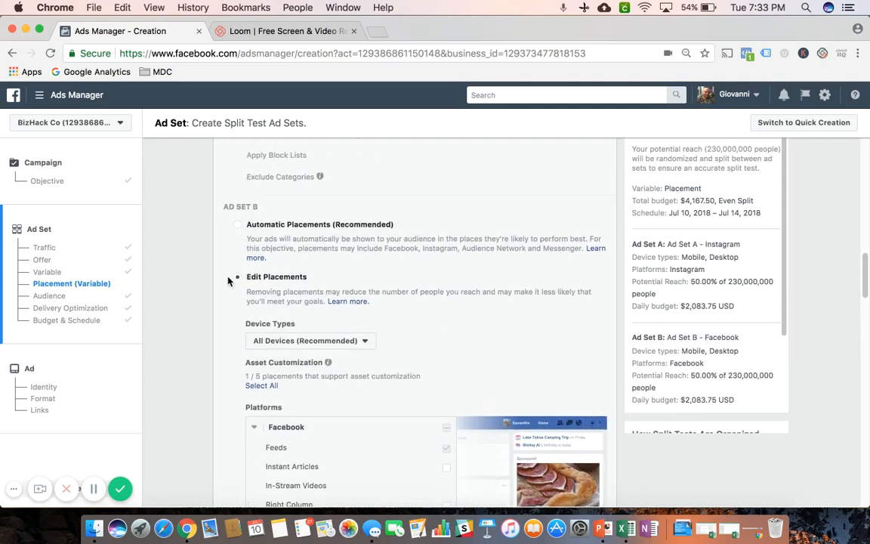
{"action": "scroll", "coordinate": [227, 281], "scroll_direction": "down", "scroll_amount": 3}
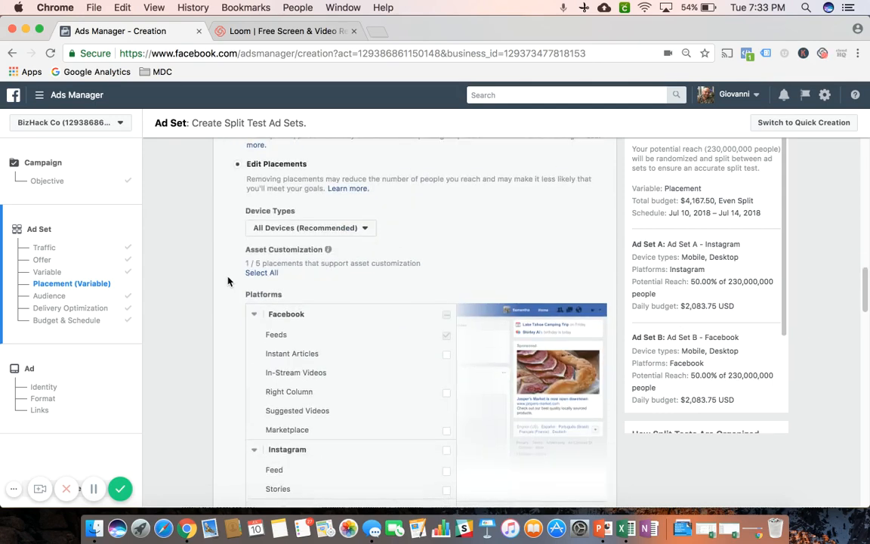
{"action": "scroll", "coordinate": [227, 281], "scroll_direction": "down", "scroll_amount": 3}
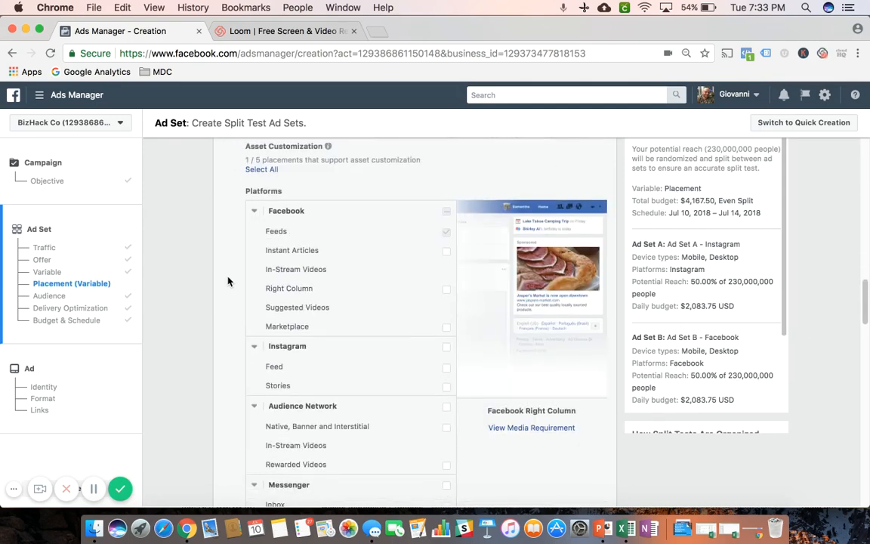
{"action": "scroll", "coordinate": [227, 281], "scroll_direction": "down", "scroll_amount": 6}
{"action": "scroll", "coordinate": [227, 281], "scroll_direction": "down", "scroll_amount": 3}
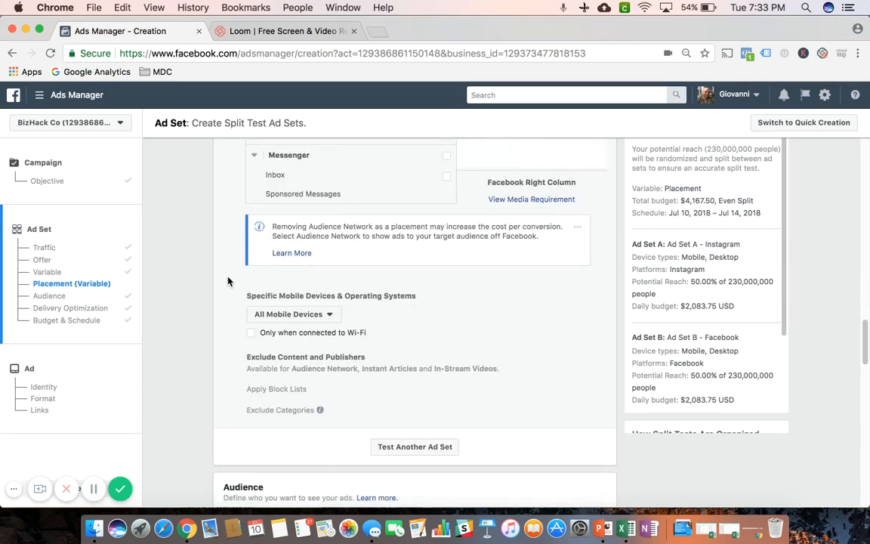
{"action": "scroll", "coordinate": [228, 281], "scroll_direction": "down", "scroll_amount": 6}
{"action": "scroll", "coordinate": [227, 281], "scroll_direction": "down", "scroll_amount": 3}
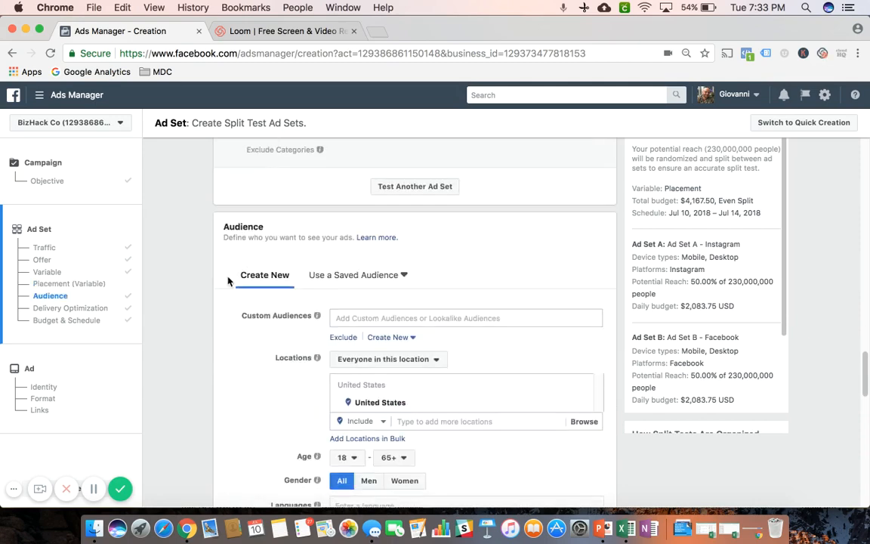
Set the split test's daily budget to $20.00 in the Split Test Budget & Schedule section.
{"action": "scroll", "coordinate": [228, 281], "scroll_direction": "down", "scroll_amount": 4}
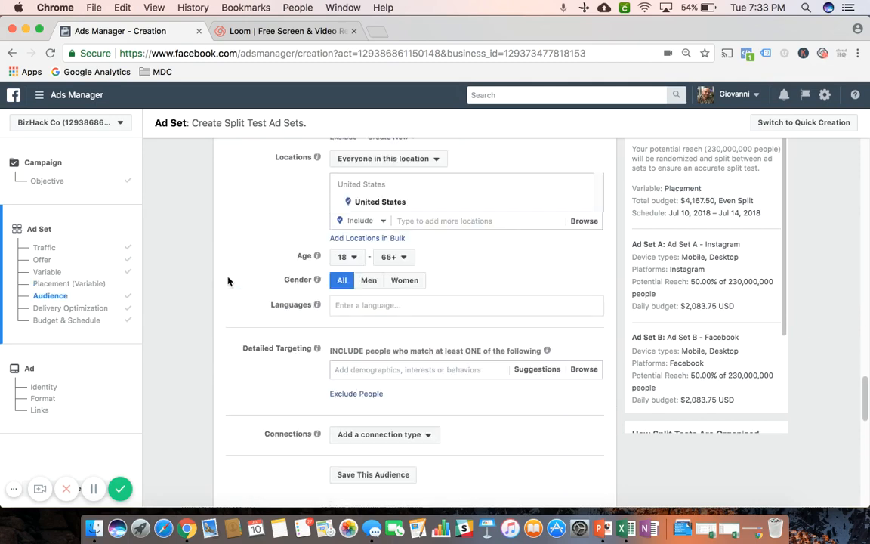
{"action": "scroll", "coordinate": [227, 281], "scroll_direction": "down", "scroll_amount": 5}
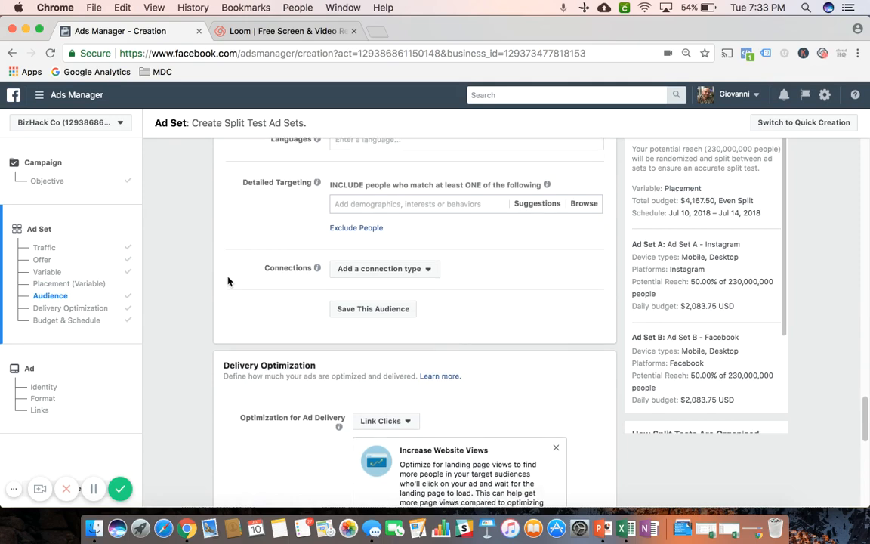
{"action": "scroll", "coordinate": [228, 281], "scroll_direction": "down", "scroll_amount": 6}
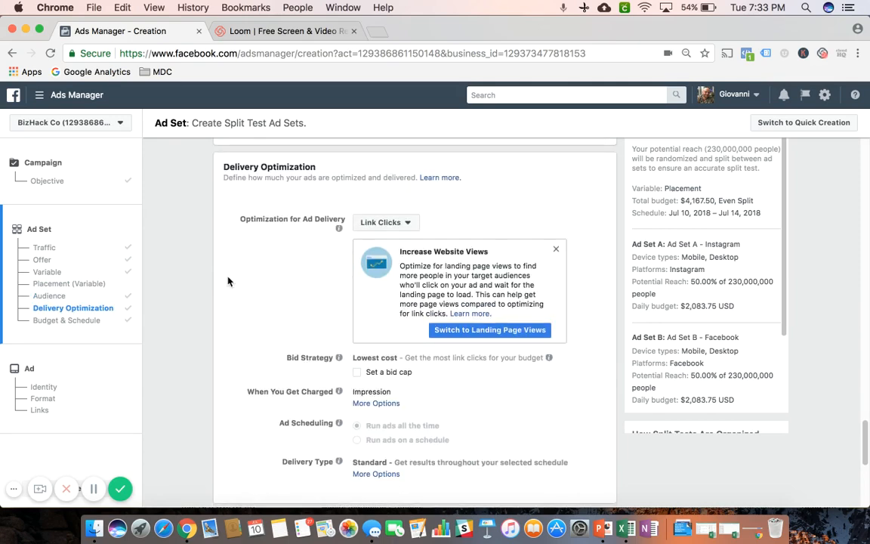
{"action": "scroll", "coordinate": [227, 281], "scroll_direction": "down", "scroll_amount": 5}
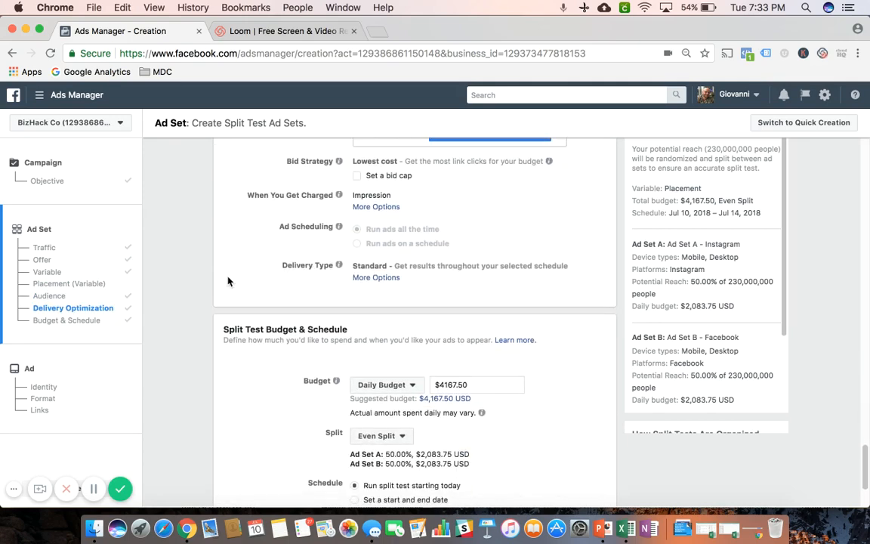
{"action": "scroll", "coordinate": [227, 280], "scroll_direction": "down", "scroll_amount": 3}
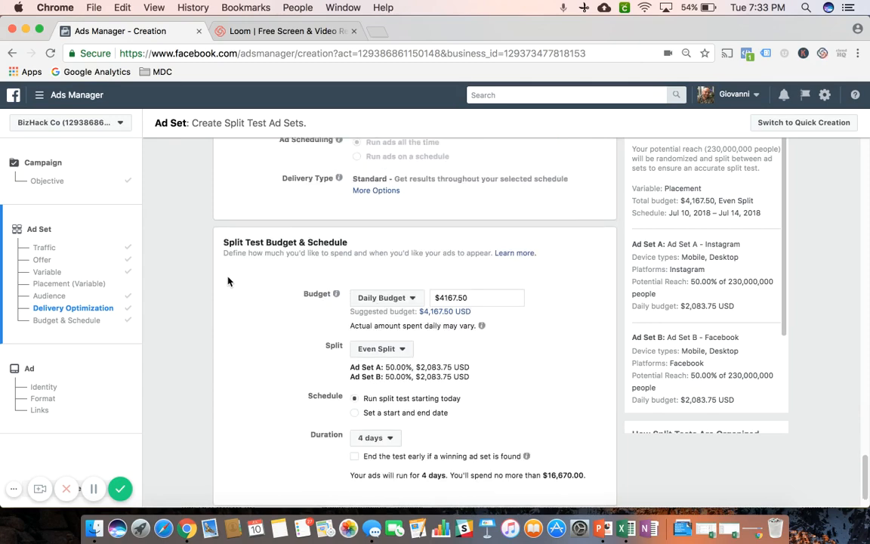
{"action": "left_click", "coordinate": [468, 298]}
{"action": "key", "text": "super+a"}
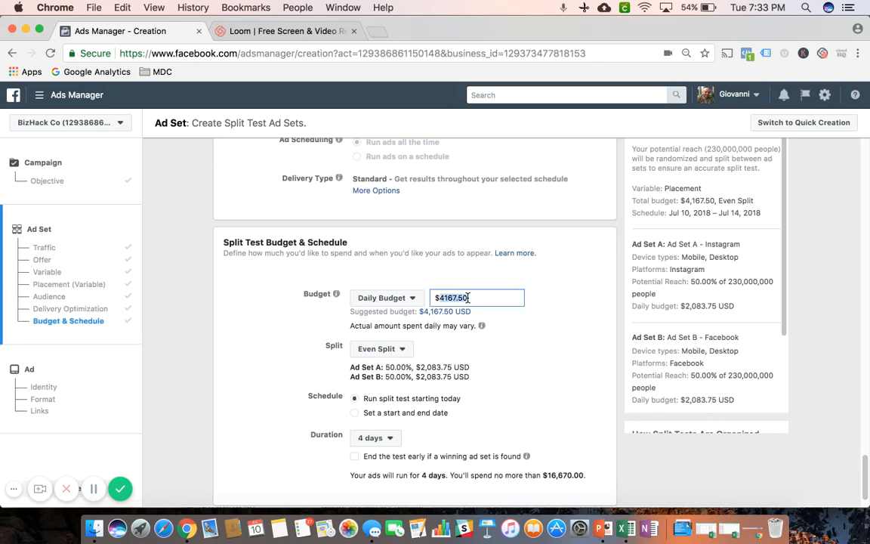
{"action": "key", "text": "BackSpace"}
{"action": "type", "text": "20.00"}
{"action": "left_click_drag", "start_coordinate": [785, 235], "coordinate": [783, 249]}
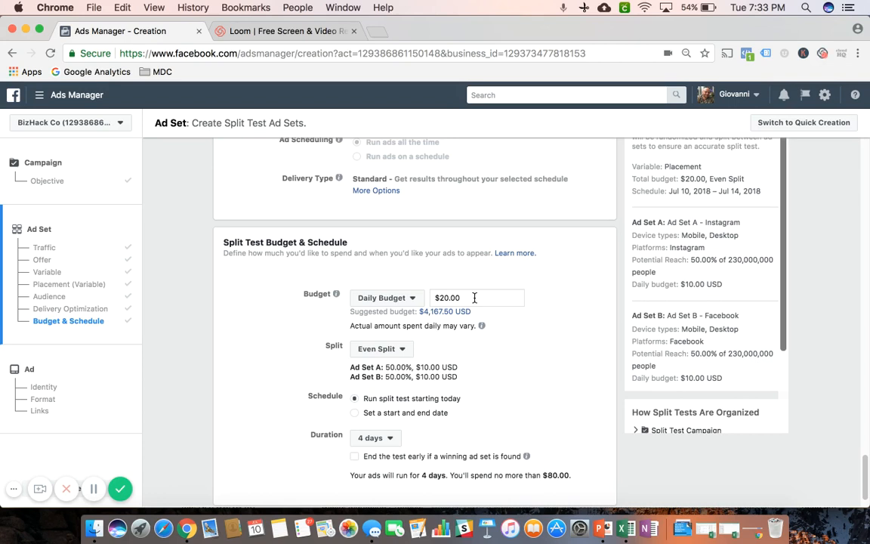
Examine the available budget types, split methods and duration choices for the split test without changing them.
{"action": "left_click", "coordinate": [400, 299]}
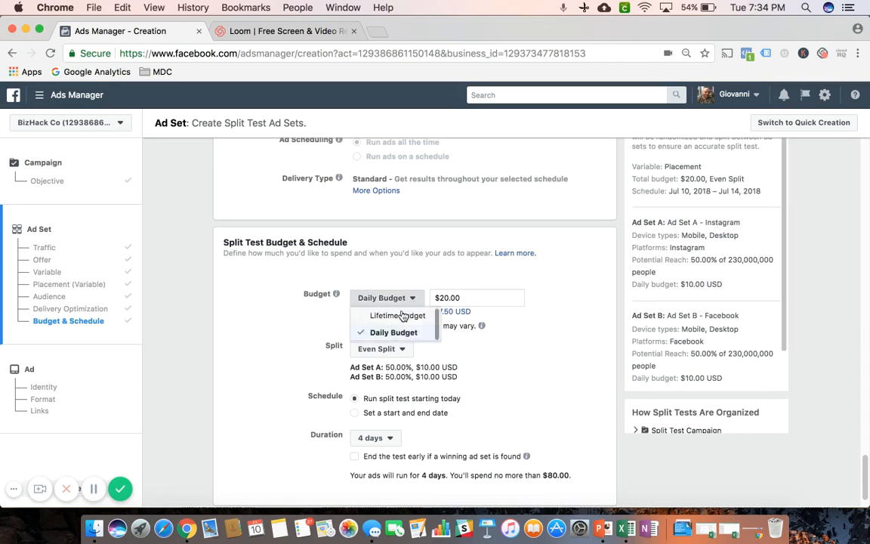
{"action": "left_click", "coordinate": [412, 273]}
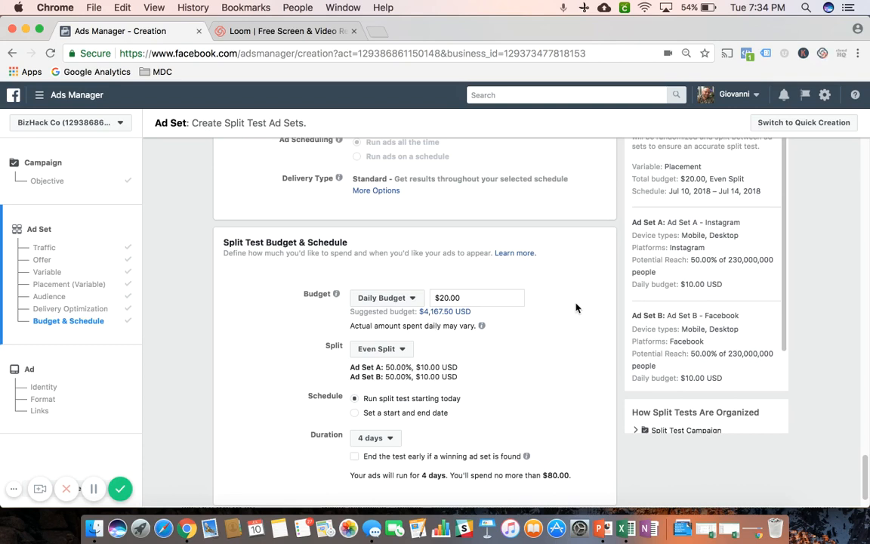
{"action": "scroll", "coordinate": [577, 306], "scroll_direction": "down", "scroll_amount": 1}
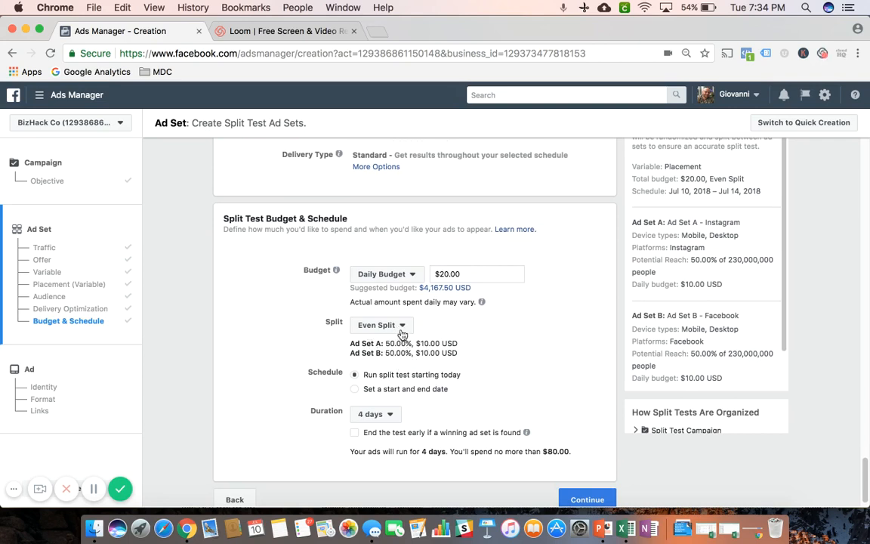
{"action": "left_click", "coordinate": [404, 326]}
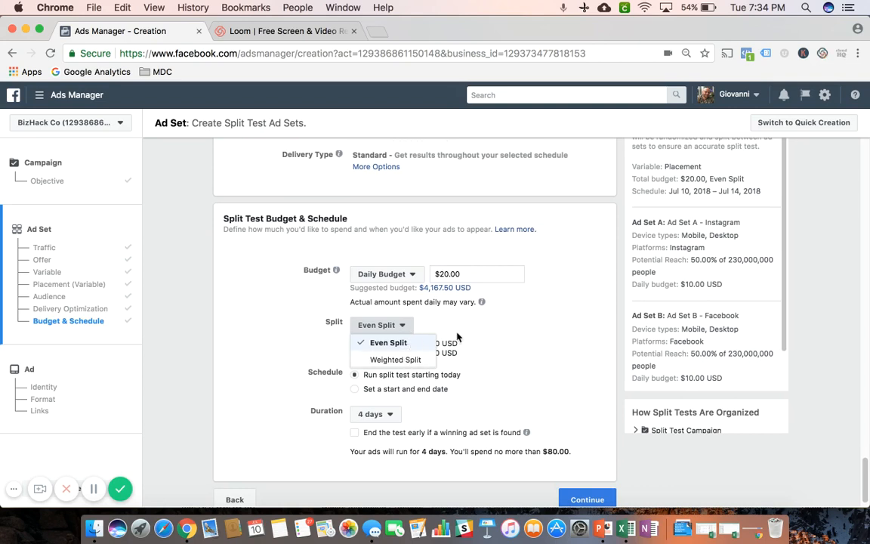
{"action": "left_click", "coordinate": [491, 338]}
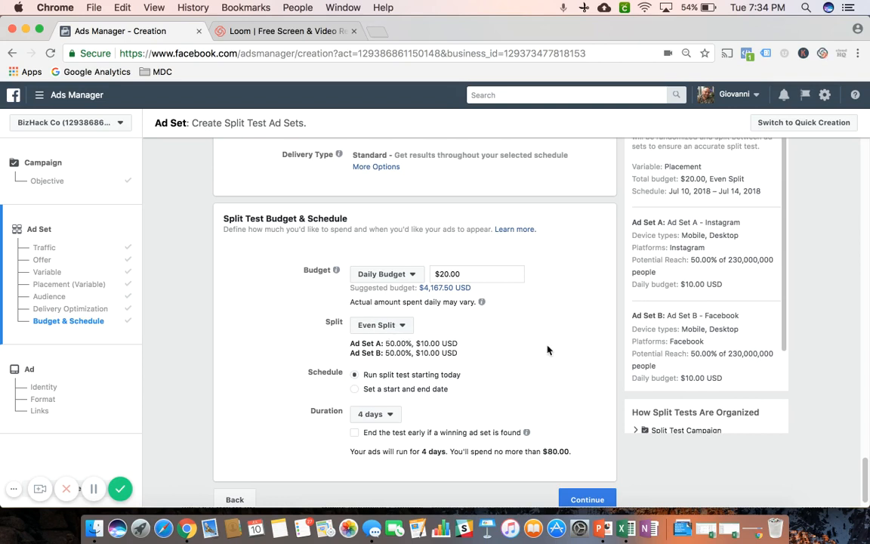
{"action": "scroll", "coordinate": [284, 381], "scroll_direction": "down", "scroll_amount": 1}
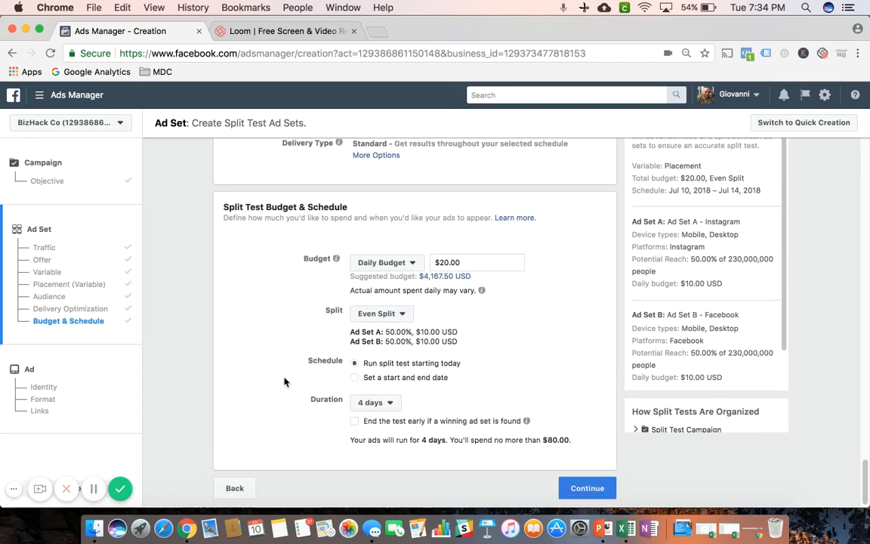
{"action": "left_click", "coordinate": [387, 406]}
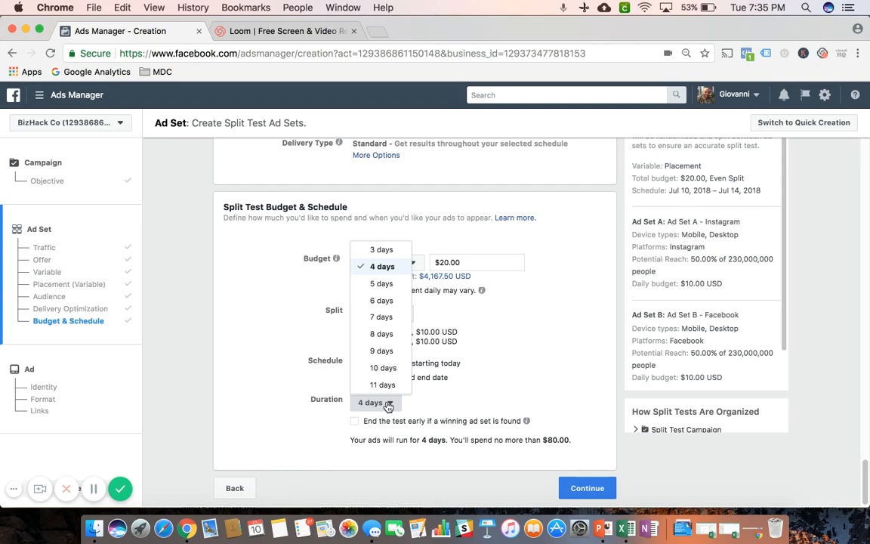
{"action": "left_click", "coordinate": [282, 373]}
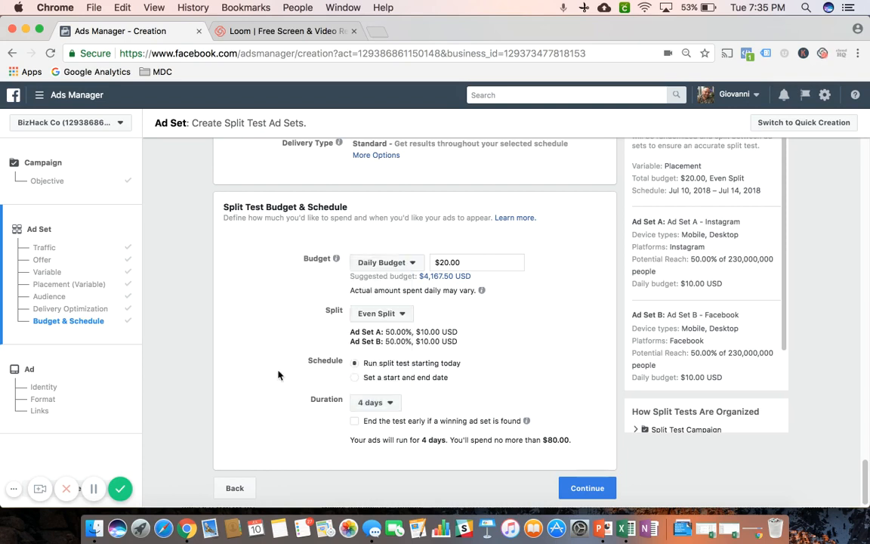
Try scheduling with a start and end date and ending the test early if a winner is found, and revert both options.
{"action": "left_click", "coordinate": [354, 380]}
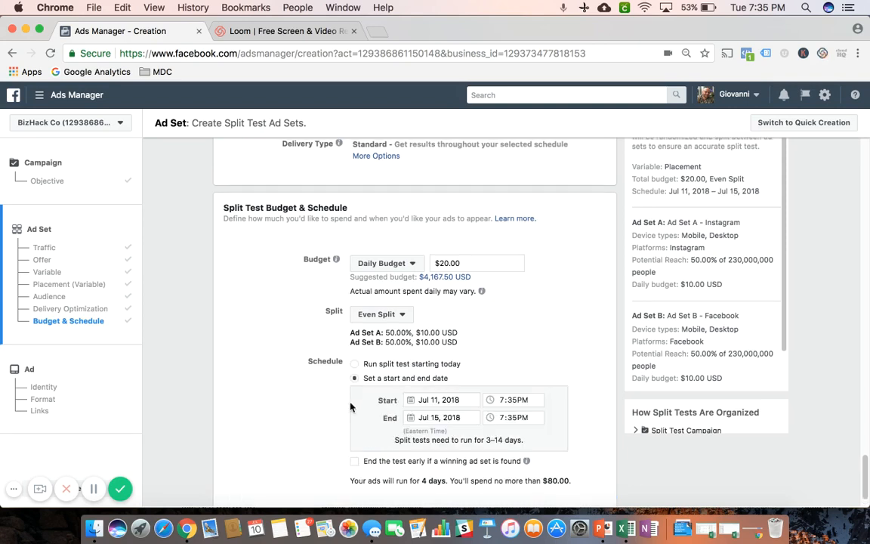
{"action": "scroll", "coordinate": [400, 369], "scroll_direction": "down", "scroll_amount": 2}
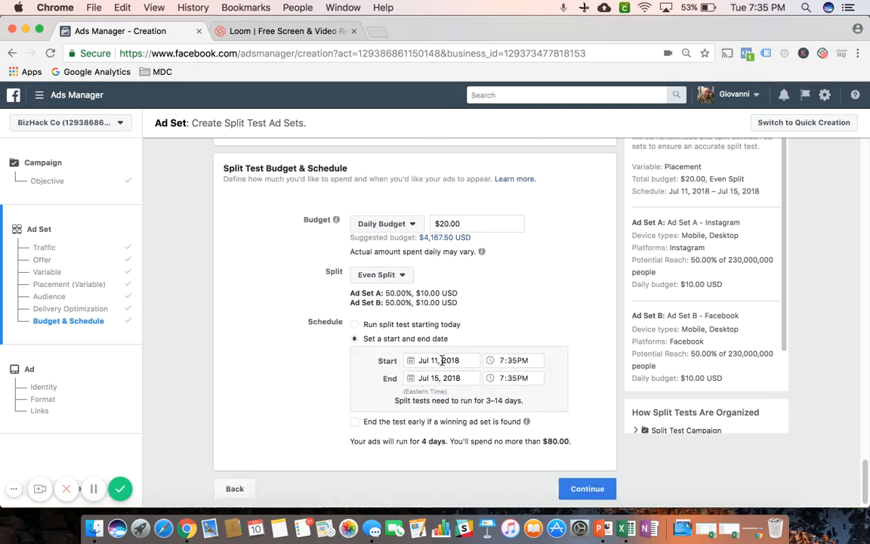
{"action": "left_click", "coordinate": [354, 325]}
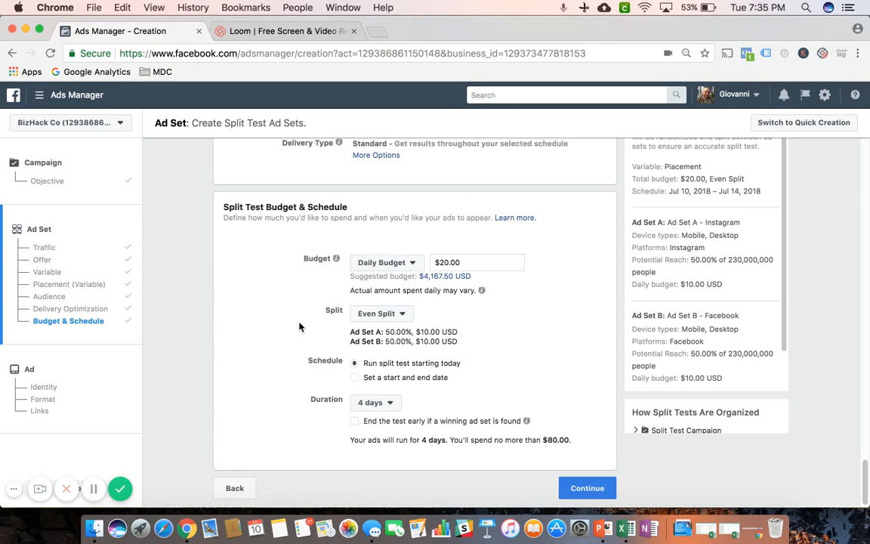
{"action": "left_click", "coordinate": [354, 422]}
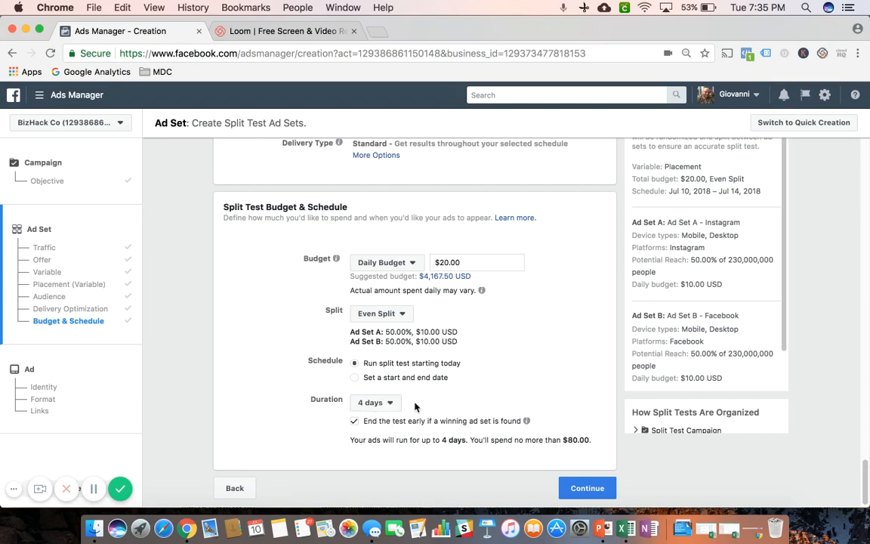
{"action": "left_click", "coordinate": [354, 421]}
Continue to the ad level and review its Identity, Format and Links settings.
{"action": "left_click", "coordinate": [587, 489]}
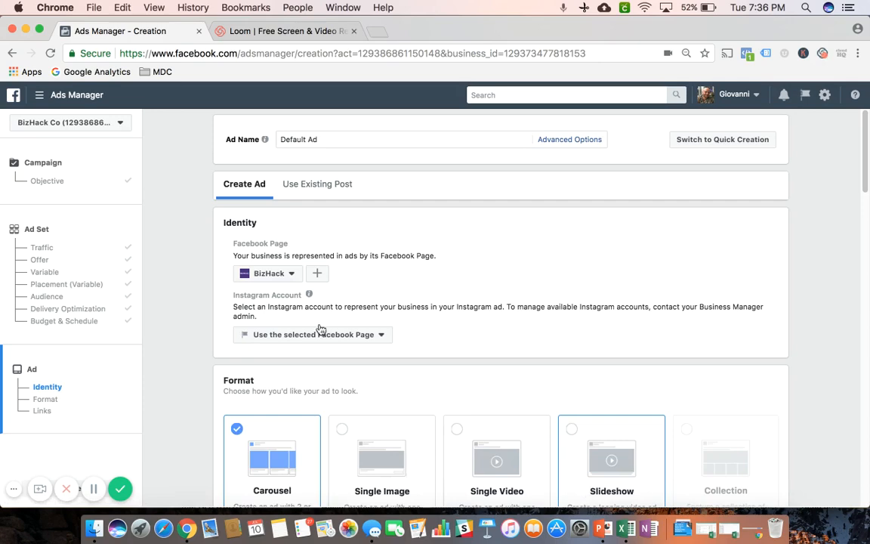
{"action": "scroll", "coordinate": [191, 245], "scroll_direction": "down", "scroll_amount": 5}
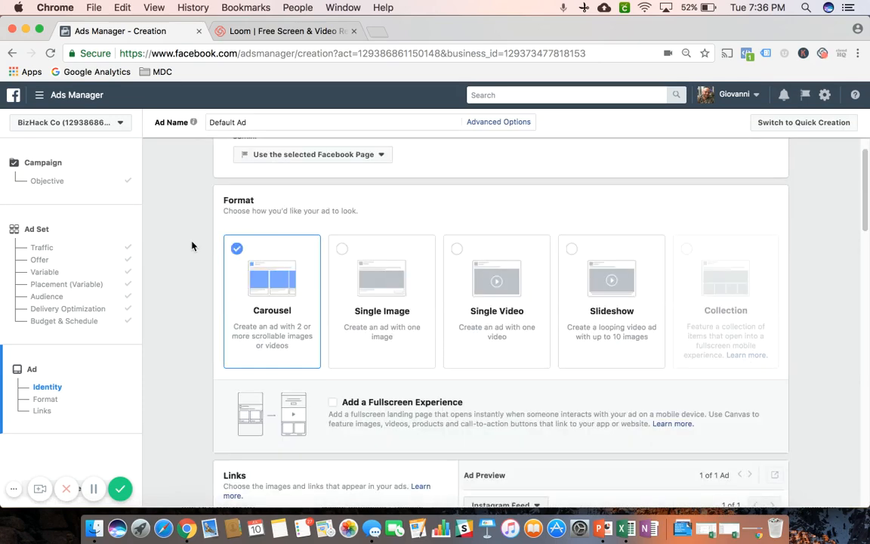
{"action": "scroll", "coordinate": [192, 245], "scroll_direction": "down", "scroll_amount": 10}
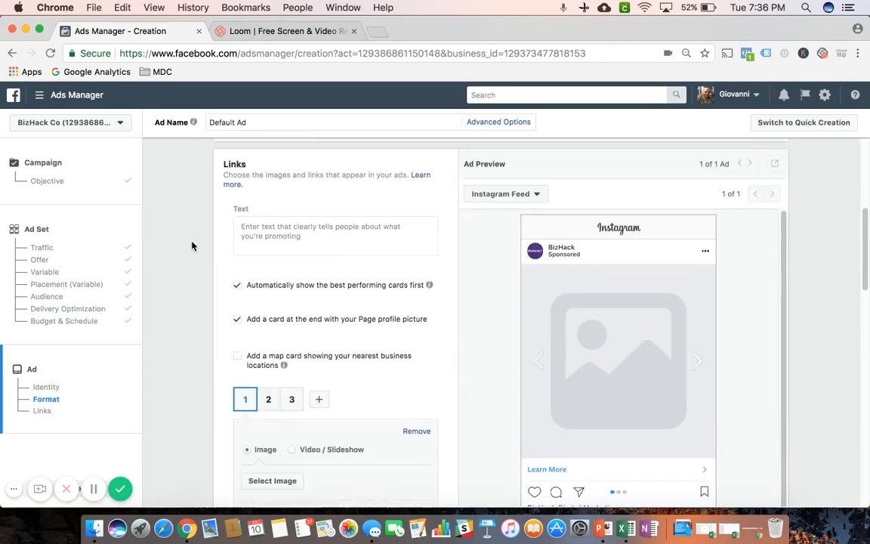
{"action": "scroll", "coordinate": [192, 245], "scroll_direction": "down", "scroll_amount": 8}
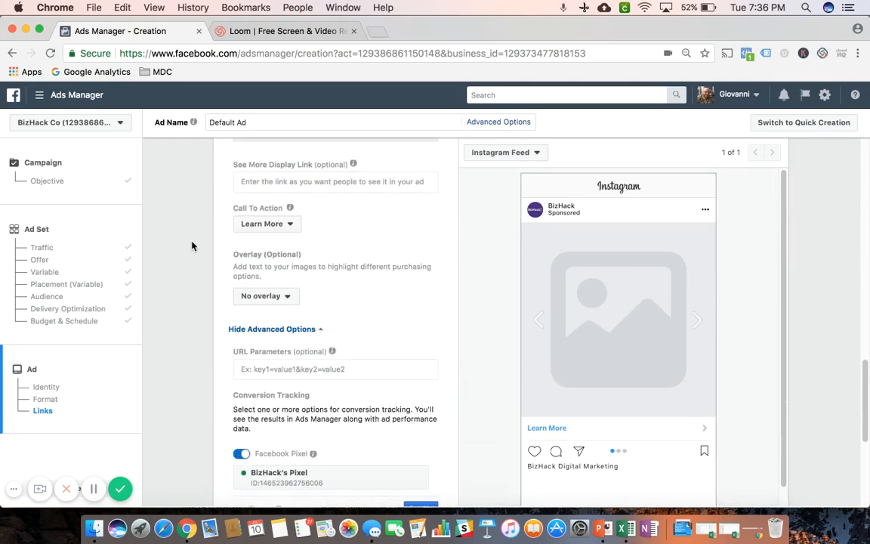
{"action": "scroll", "coordinate": [192, 245], "scroll_direction": "up", "scroll_amount": 10}
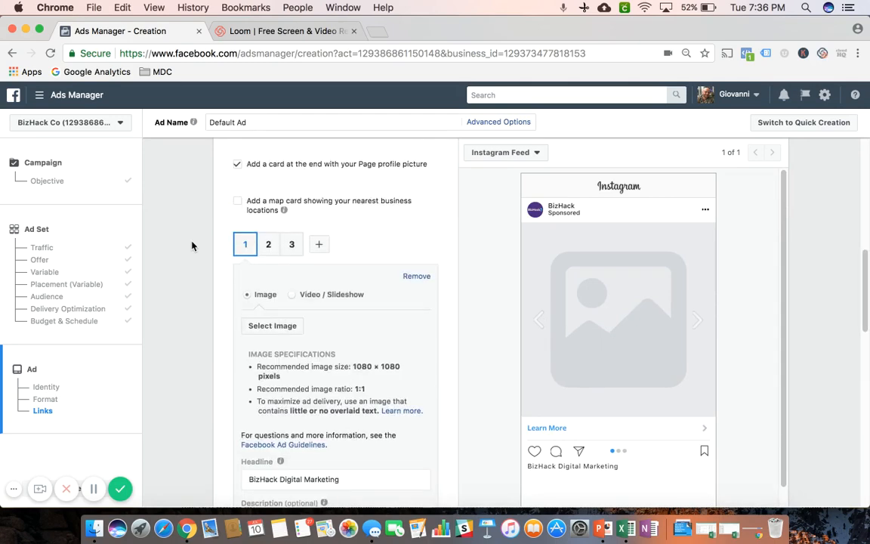
{"action": "scroll", "coordinate": [190, 312], "scroll_direction": "up", "scroll_amount": 10}
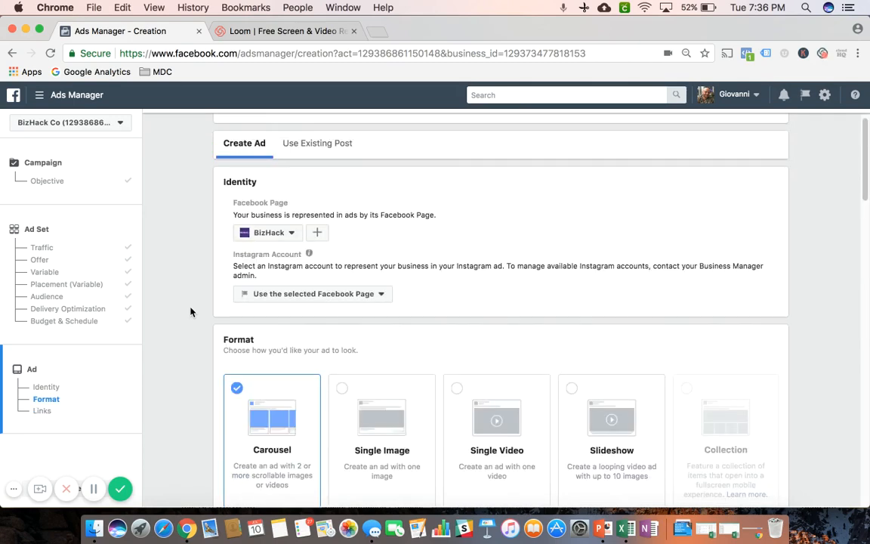